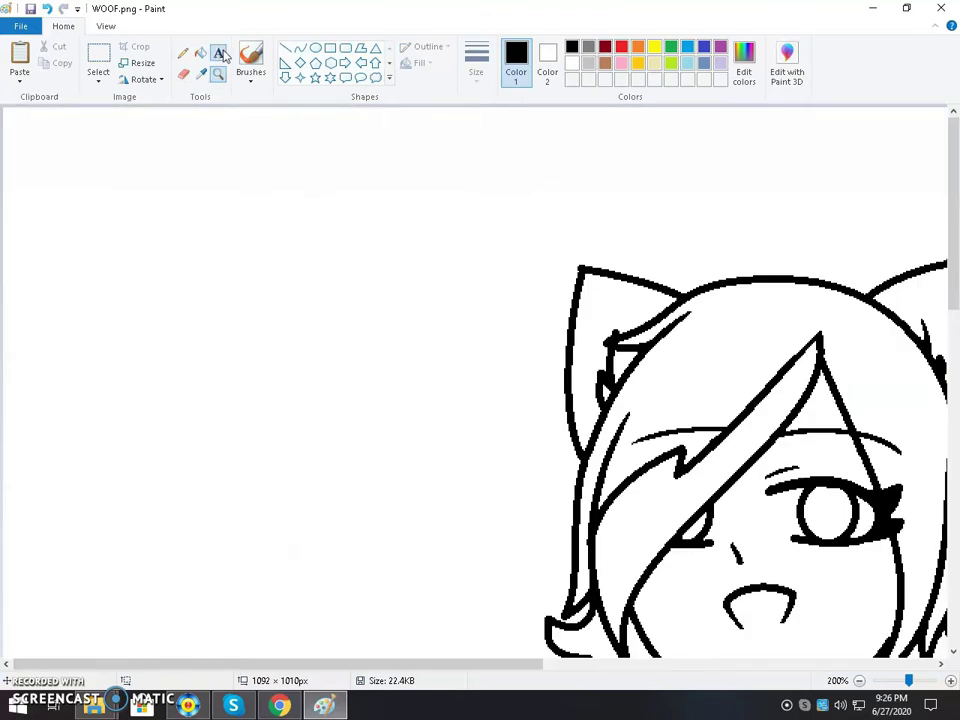
{"action": "left_click_drag", "start_coordinate": [62, 147], "coordinate": [295, 331]}
{"action": "type", "text": "I forgot "}
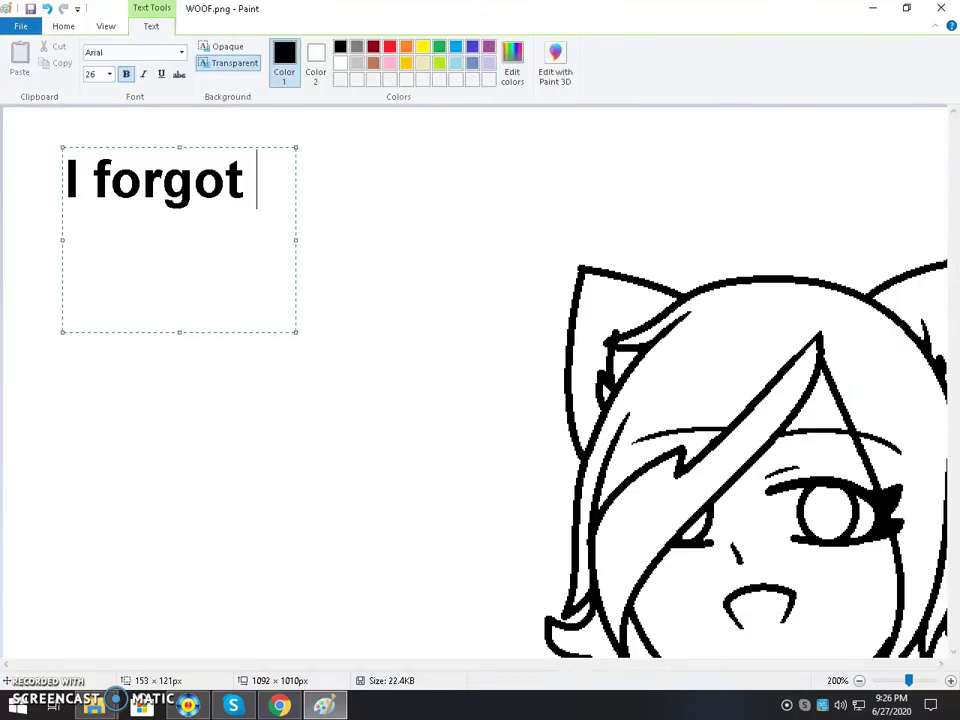
{"action": "type", "text": "about her"}
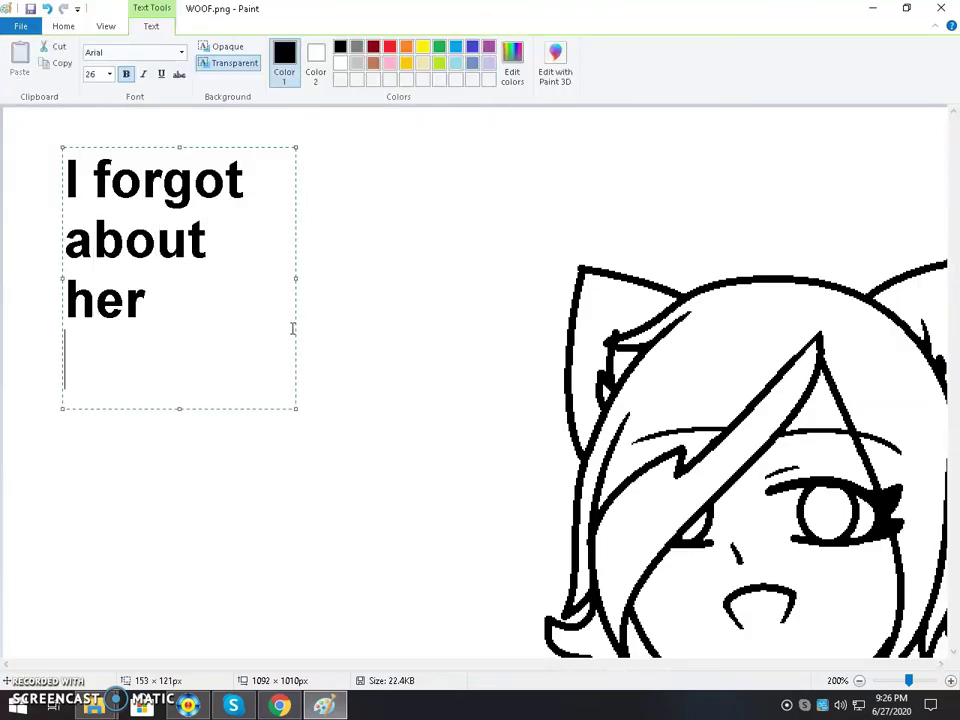
{"action": "type", "text": " colors AAAAA"}
{"action": "key", "text": "BackSpace"}
{"action": "key", "text": "BackSpace"}
{"action": "key", "text": "BackSpace"}
{"action": "key", "text": "BackSpace"}
{"action": "key", "text": "BackSpace"}
{"action": "key", "text": "BackSpace"}
{"action": "key", "text": "BackSpace"}
{"action": "key", "text": "BackSpace"}
{"action": "key", "text": "BackSpace"}
{"action": "key", "text": "BackSpace"}
{"action": "key", "text": "BackSpace"}
{"action": "key", "text": "BackSpace"}
{"action": "key", "text": "BackSpace"}
{"action": "key", "text": "BackSpace"}
{"action": "key", "text": "BackSpace"}
{"action": "key", "text": "BackSpace"}
{"action": "key", "text": "BackSpace"}
{"action": "key", "text": "BackSpace"}
{"action": "key", "text": "BackSpace"}
{"action": "key", "text": "BackSpace"}
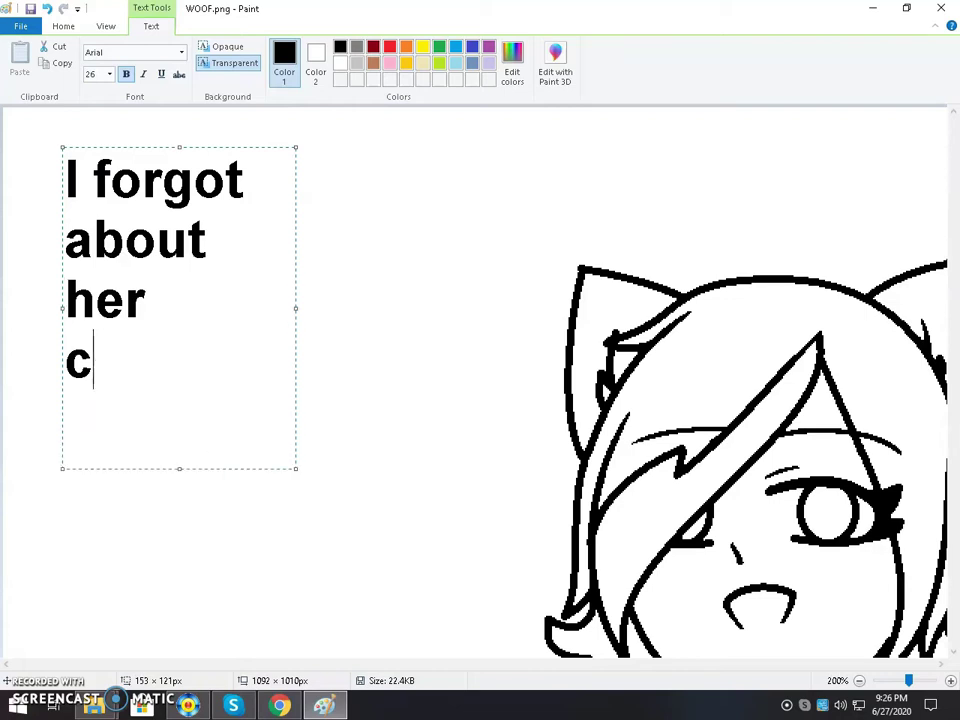
{"action": "left_click", "coordinate": [154, 507]}
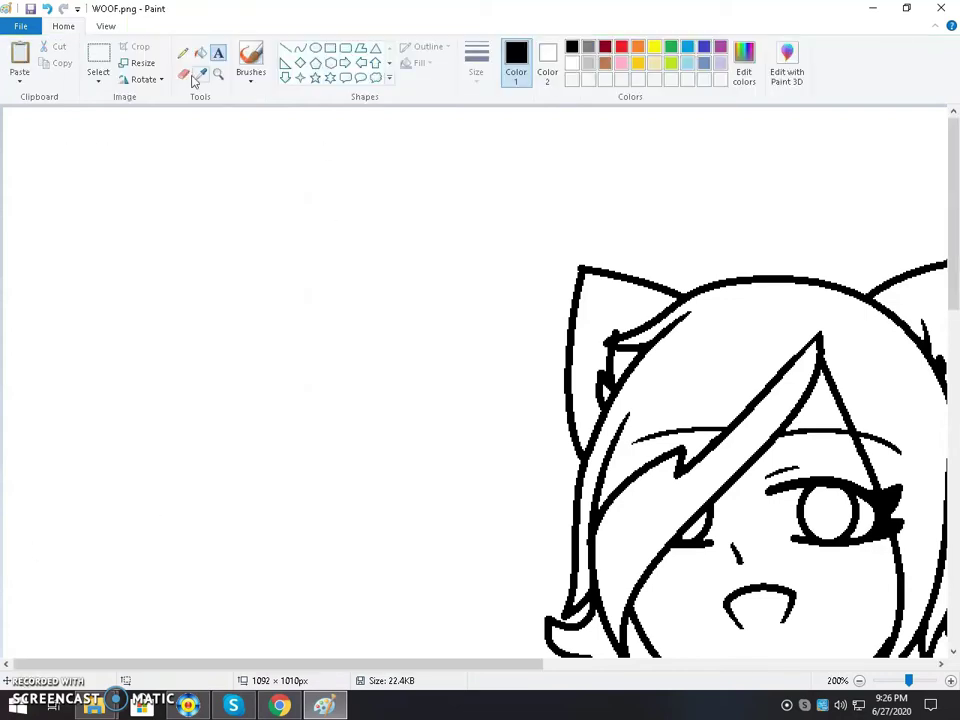
- Mix a dark brown fill color with red 90, green 56 and blue 37 from the brown swatch
{"action": "left_click", "coordinate": [218, 74]}
{"action": "right_click", "coordinate": [240, 221]}
{"action": "left_click", "coordinate": [380, 160]}
{"action": "left_click", "coordinate": [201, 54]}
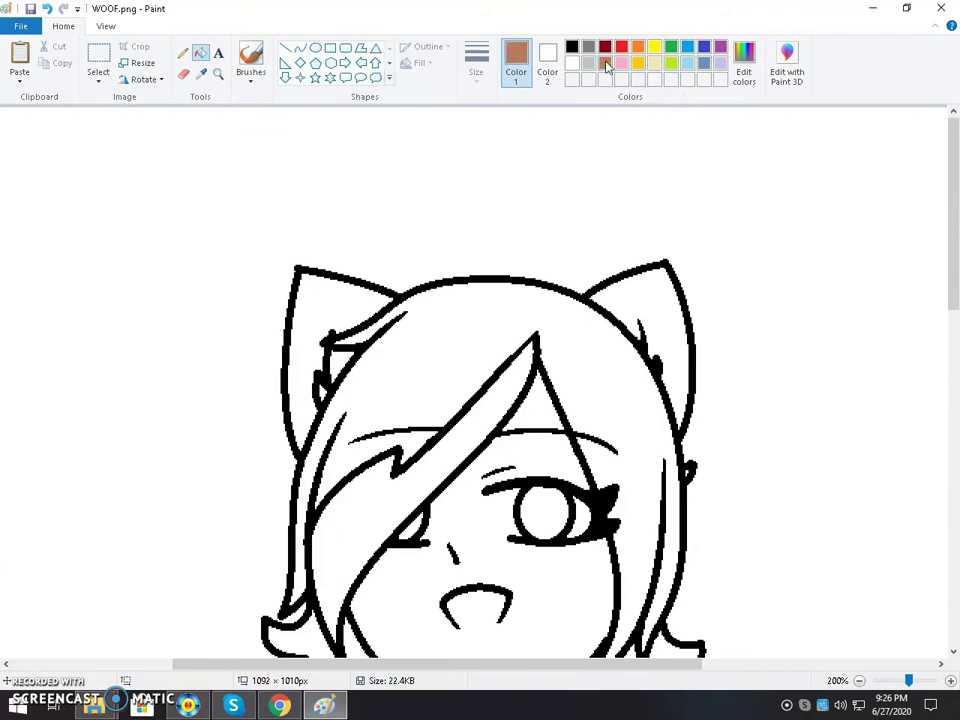
{"action": "left_click", "coordinate": [744, 70]}
{"action": "left_click_drag", "start_coordinate": [640, 313], "coordinate": [640, 352]}
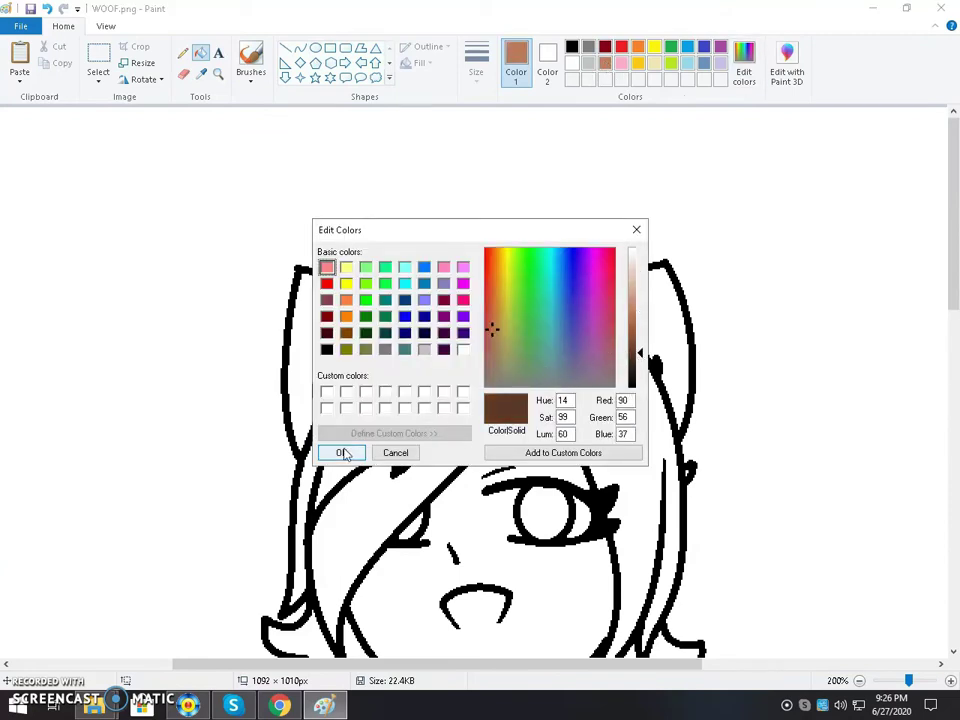
{"action": "left_click", "coordinate": [340, 453]}
- Fill the hair around the face, both ears and the lower hair on each side with the dark brown
{"action": "left_click", "coordinate": [362, 434]}
{"action": "left_click", "coordinate": [306, 343]}
{"action": "left_click", "coordinate": [639, 298]}
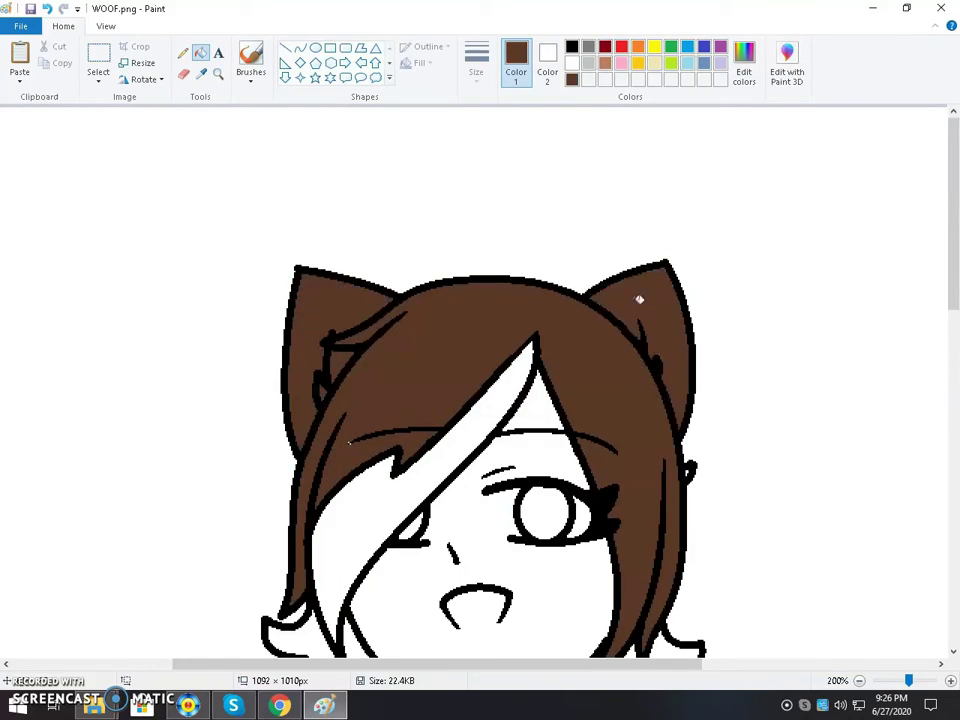
{"action": "scroll", "coordinate": [306, 377], "scroll_direction": "down", "scroll_amount": 3}
{"action": "left_click", "coordinate": [340, 395]}
{"action": "left_click", "coordinate": [629, 504]}
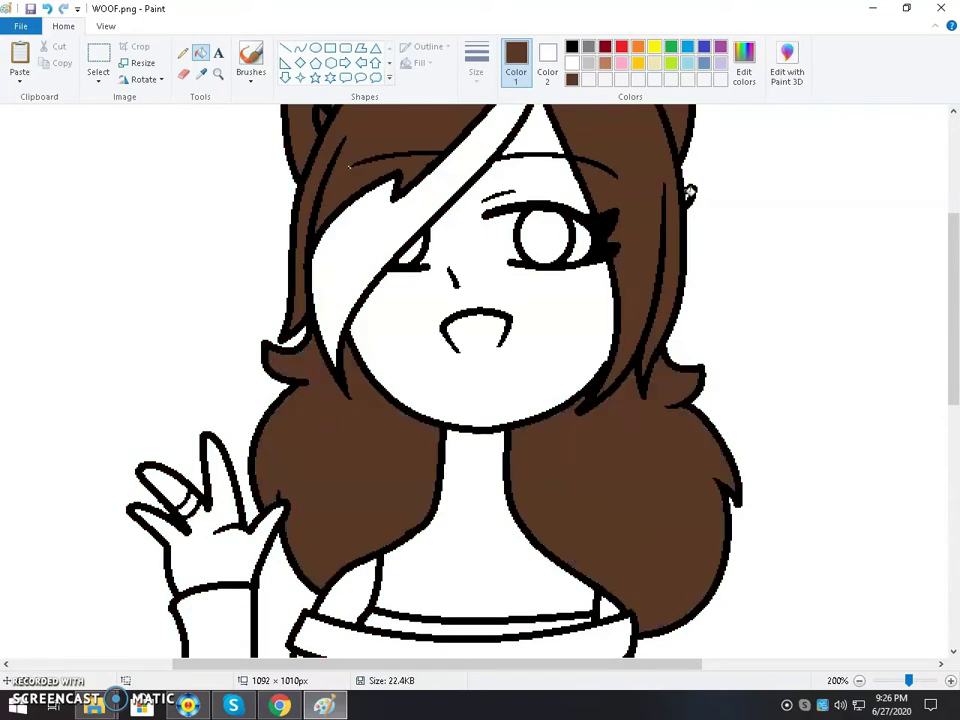
- Touch up the stray white pixels at the tip of the thin hair line with the Pencil in dark brown
{"action": "scroll", "coordinate": [627, 230], "scroll_direction": "up", "scroll_amount": 3}
{"action": "left_click", "coordinate": [218, 75]}
{"action": "left_click", "coordinate": [362, 288]}
{"action": "left_click", "coordinate": [360, 290]}
{"action": "left_click", "coordinate": [360, 290]}
{"action": "left_click", "coordinate": [360, 290]}
{"action": "left_click", "coordinate": [360, 290]}
{"action": "left_click", "coordinate": [183, 54]}
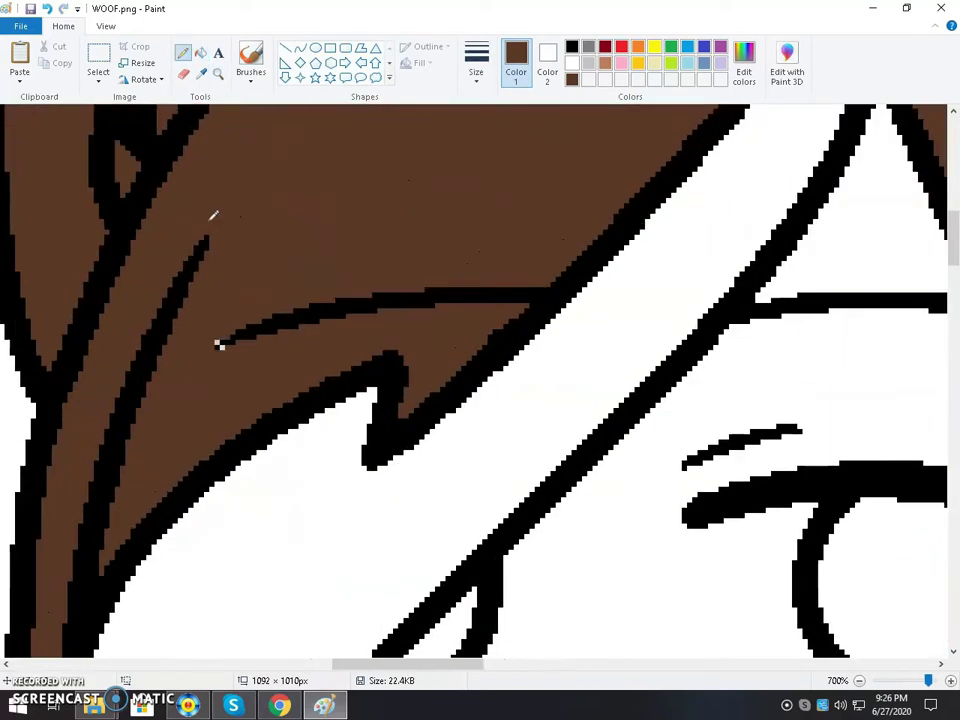
- Fill the tail behind the skirt with the dark brown
{"action": "left_click", "coordinate": [219, 80]}
{"action": "right_click", "coordinate": [297, 251]}
{"action": "right_click", "coordinate": [188, 403]}
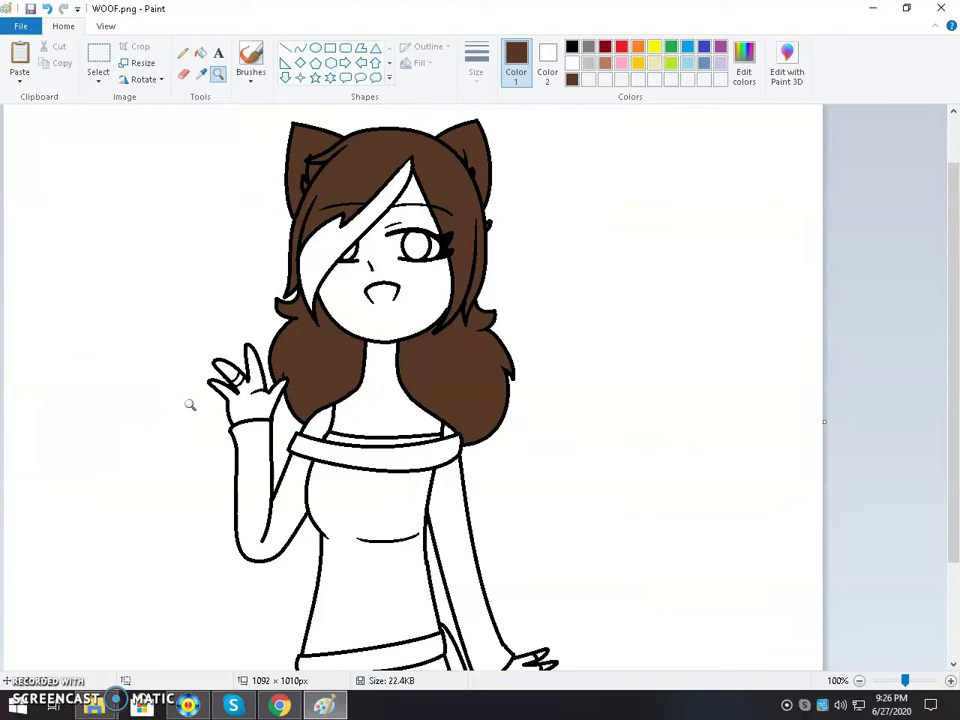
{"action": "left_click", "coordinate": [399, 625]}
{"action": "scroll", "coordinate": [542, 364], "scroll_direction": "down", "scroll_amount": 3}
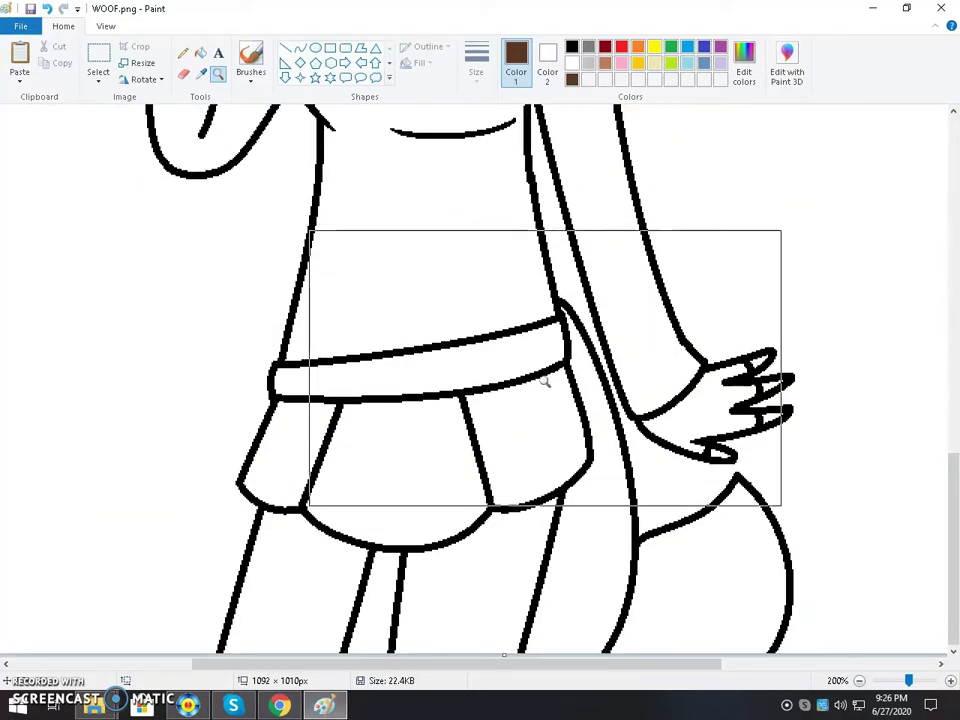
{"action": "left_click", "coordinate": [543, 385]}
{"action": "left_click", "coordinate": [202, 54]}
{"action": "left_click", "coordinate": [441, 502]}
- Lighten the brown to a pale tan and fill the tail tip with it
{"action": "left_click", "coordinate": [744, 64]}
{"action": "left_click", "coordinate": [638, 317]}
{"action": "left_click", "coordinate": [641, 279]}
{"action": "left_click", "coordinate": [641, 288]}
{"action": "left_click", "coordinate": [341, 453]}
{"action": "left_click", "coordinate": [600, 560]}
- Mix a dark purple fill color starting from the purple swatch
{"action": "scroll", "coordinate": [408, 344], "scroll_direction": "up", "scroll_amount": 3}
{"action": "left_click", "coordinate": [219, 75]}
{"action": "right_click", "coordinate": [408, 311]}
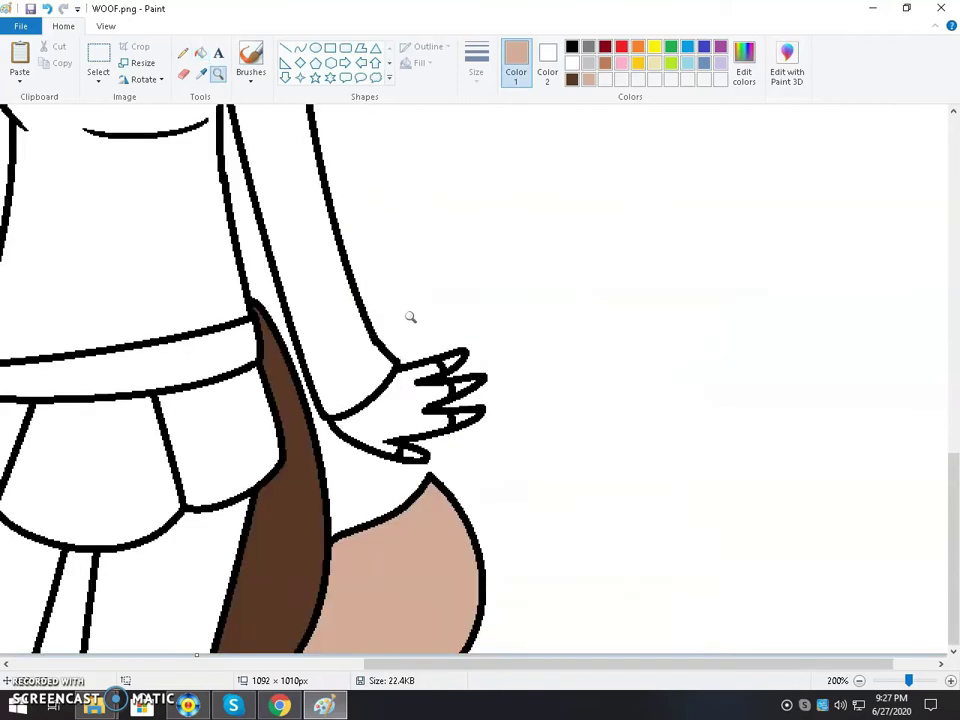
{"action": "right_click", "coordinate": [407, 318]}
{"action": "scroll", "coordinate": [406, 330], "scroll_direction": "up", "scroll_amount": 4}
{"action": "left_click", "coordinate": [423, 305]}
{"action": "left_click", "coordinate": [422, 307]}
{"action": "left_click", "coordinate": [720, 47]}
{"action": "left_click", "coordinate": [744, 71]}
{"action": "mouse_move", "coordinate": [585, 300]}
{"action": "left_mouse_down"}
{"action": "mouse_move", "coordinate": [581, 272]}
{"action": "mouse_move", "coordinate": [585, 328]}
{"action": "mouse_move", "coordinate": [581, 293]}
{"action": "left_mouse_up"}
{"action": "left_click_drag", "start_coordinate": [638, 322], "coordinate": [641, 353]}
{"action": "left_click", "coordinate": [341, 452]}
- Fill the long hair streak across the forehead with the dark purple
{"action": "left_click", "coordinate": [201, 52]}
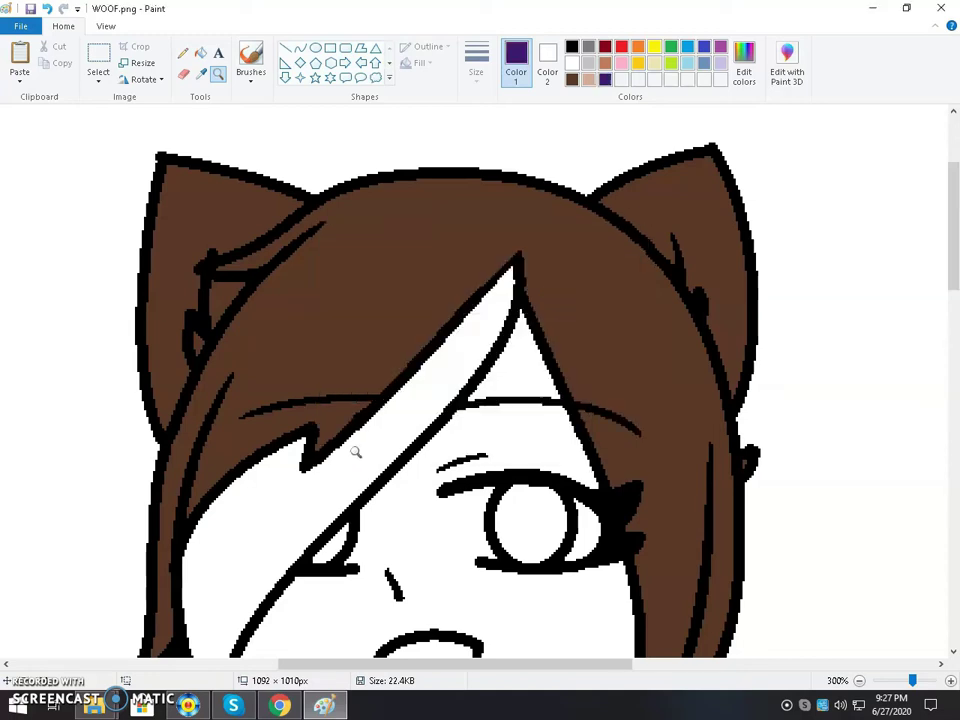
{"action": "left_click", "coordinate": [324, 474]}
{"action": "scroll", "coordinate": [325, 475], "scroll_direction": "down", "scroll_amount": 10}
{"action": "scroll", "coordinate": [350, 440], "scroll_direction": "down", "scroll_amount": 5}
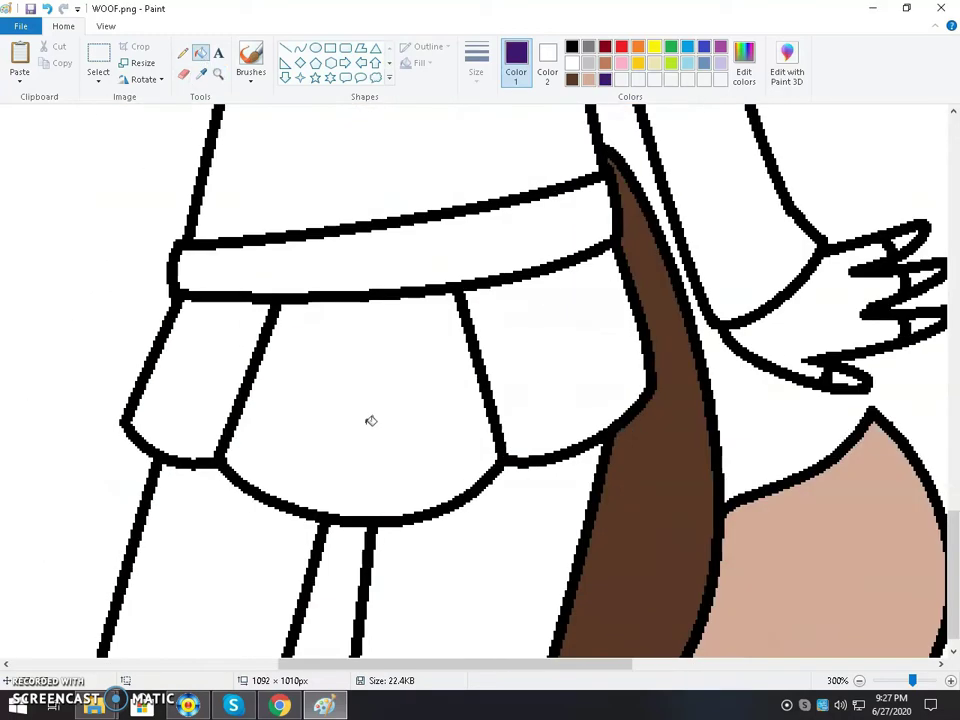
- Try filling the fully visible iris with the dark purple and undo the fill
{"action": "scroll", "coordinate": [370, 410], "scroll_direction": "up", "scroll_amount": 10}
{"action": "left_click", "coordinate": [553, 255]}
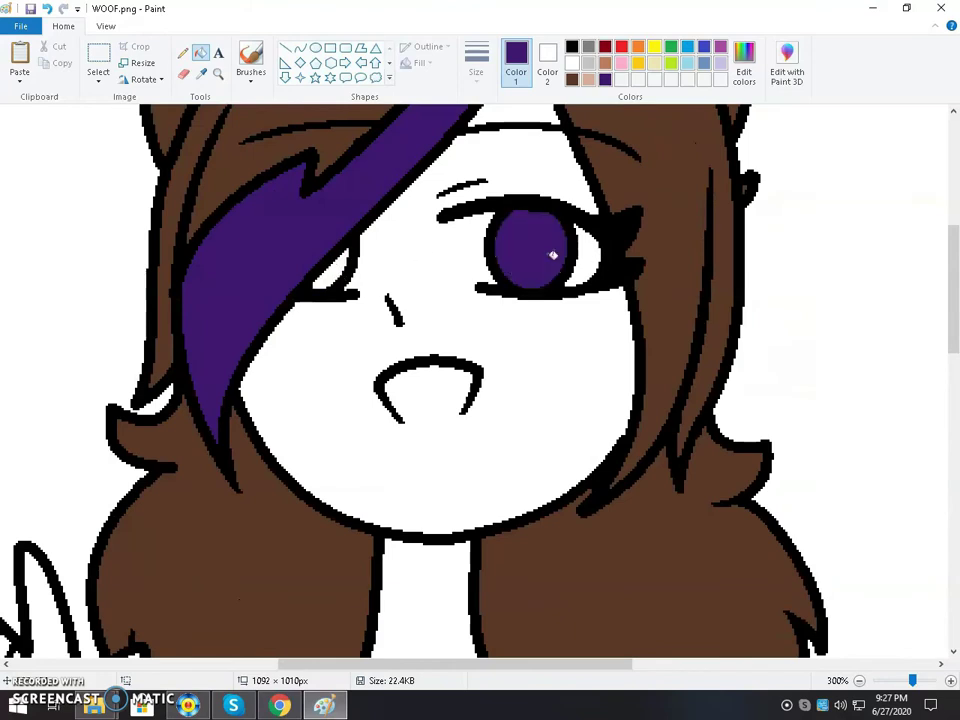
{"action": "key", "text": "ctrl+z"}
- Mix a dark gray with red, green and blue at 62 and fill both irises with it
{"action": "scroll", "coordinate": [555, 250], "scroll_direction": "up", "scroll_amount": 3}
{"action": "left_click", "coordinate": [744, 62]}
{"action": "left_click", "coordinate": [637, 354]}
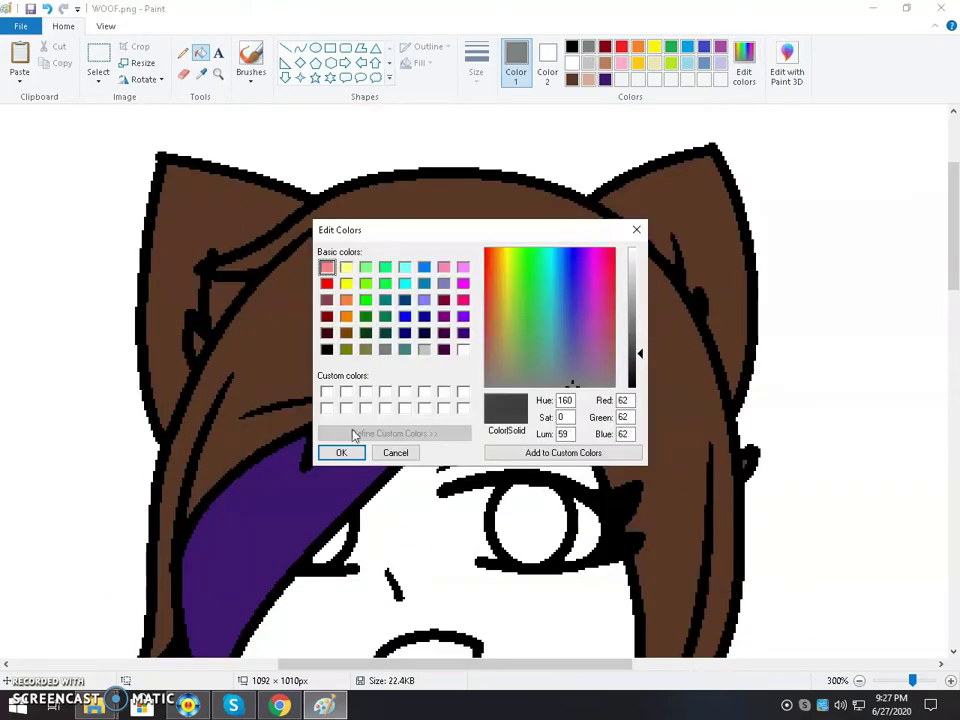
{"action": "left_click", "coordinate": [341, 452]}
{"action": "left_click", "coordinate": [341, 538]}
{"action": "left_click", "coordinate": [537, 508]}
{"action": "scroll", "coordinate": [537, 508], "scroll_direction": "down", "scroll_amount": 3}
- Select the nose stroke, flip it horizontally and shift it slightly upward between the eyes
{"action": "left_click", "coordinate": [240, 80]}
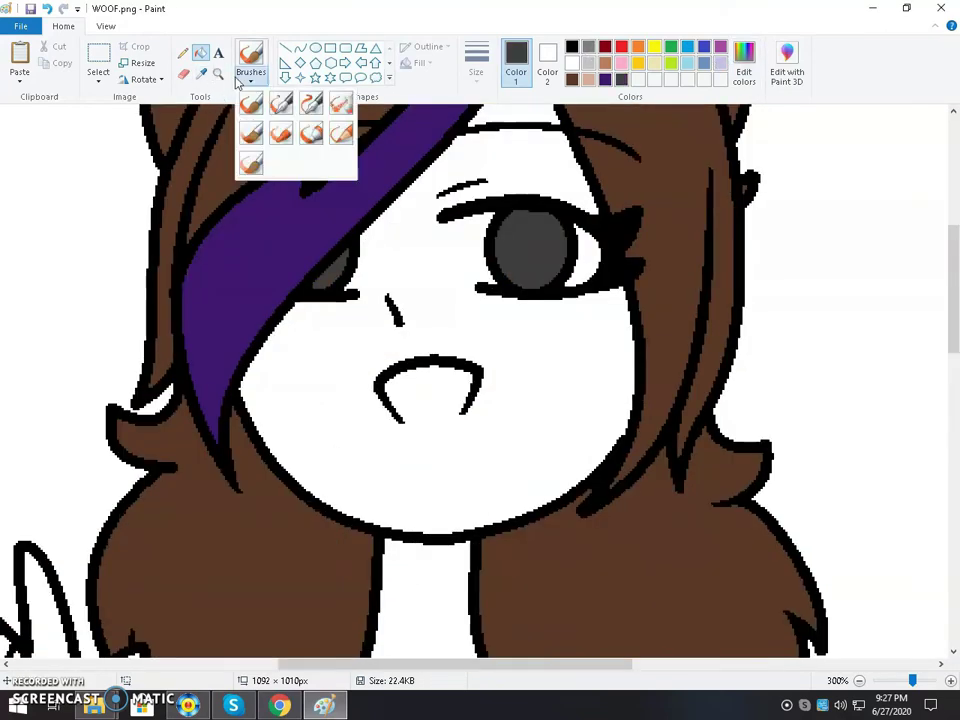
{"action": "left_click", "coordinate": [220, 73]}
{"action": "left_click", "coordinate": [207, 148]}
{"action": "left_click", "coordinate": [98, 56]}
{"action": "left_click_drag", "start_coordinate": [88, 229], "coordinate": [133, 297]}
{"action": "left_click", "coordinate": [144, 79]}
{"action": "left_click", "coordinate": [165, 163]}
{"action": "left_click_drag", "start_coordinate": [122, 242], "coordinate": [124, 227]}
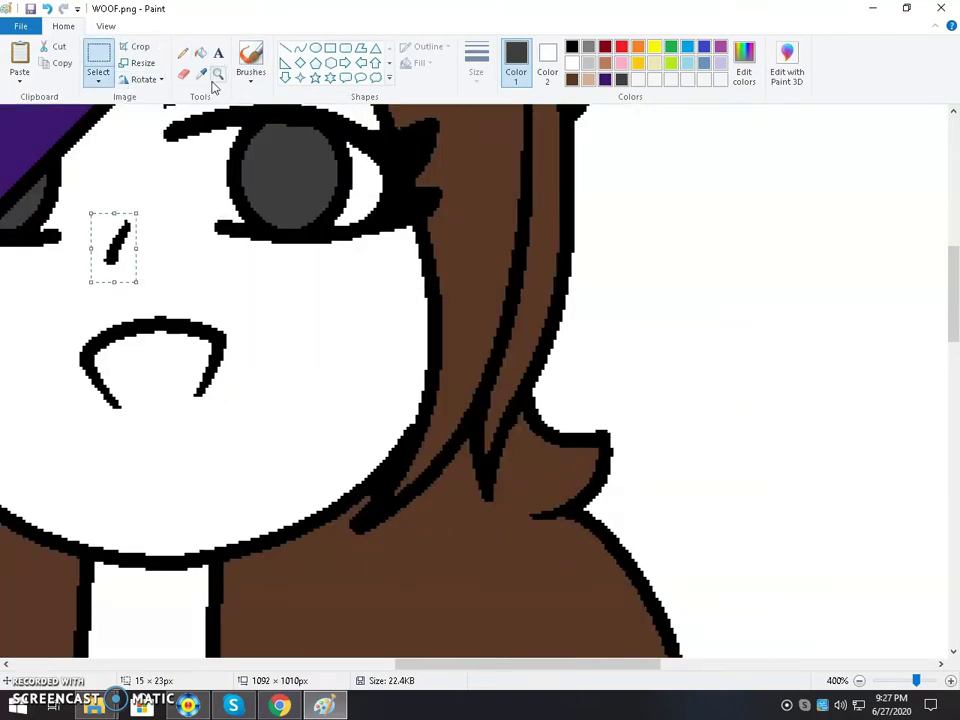
- Darken the hair brown to a very dark brown and fill both irises with it
{"action": "left_click", "coordinate": [218, 75]}
{"action": "right_click", "coordinate": [226, 198]}
{"action": "right_click", "coordinate": [226, 200]}
{"action": "right_click", "coordinate": [226, 201]}
{"action": "scroll", "coordinate": [226, 201], "scroll_direction": "up", "scroll_amount": 3}
{"action": "left_click", "coordinate": [408, 256]}
{"action": "left_click", "coordinate": [378, 324]}
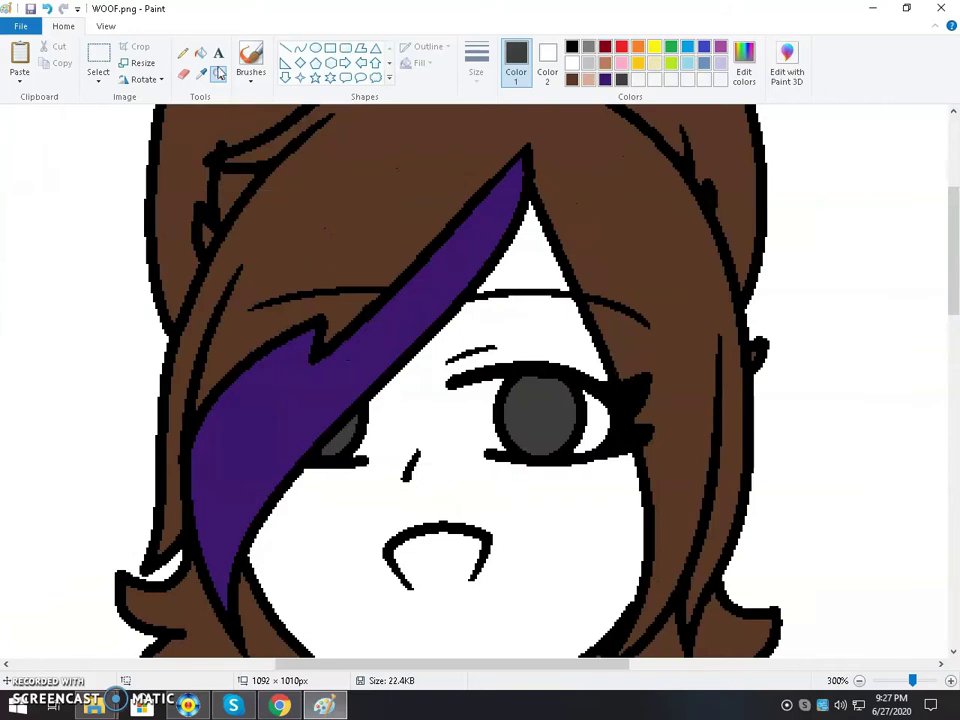
{"action": "left_click", "coordinate": [605, 79]}
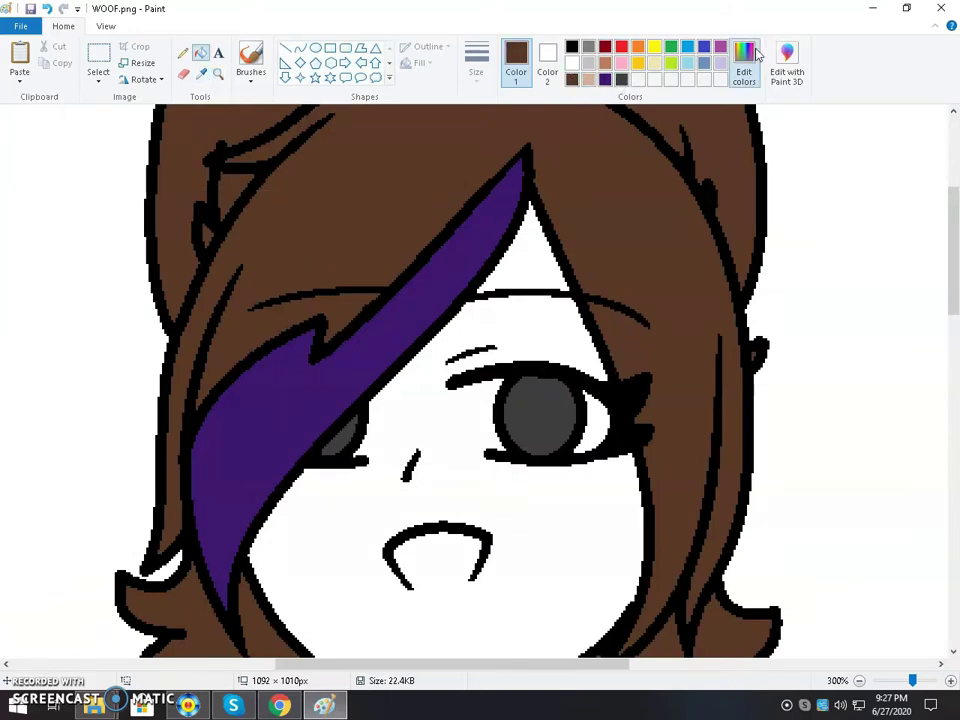
{"action": "left_click", "coordinate": [745, 60]}
{"action": "left_click_drag", "start_coordinate": [641, 371], "coordinate": [641, 380]}
{"action": "left_click", "coordinate": [339, 452]}
{"action": "left_click", "coordinate": [534, 413]}
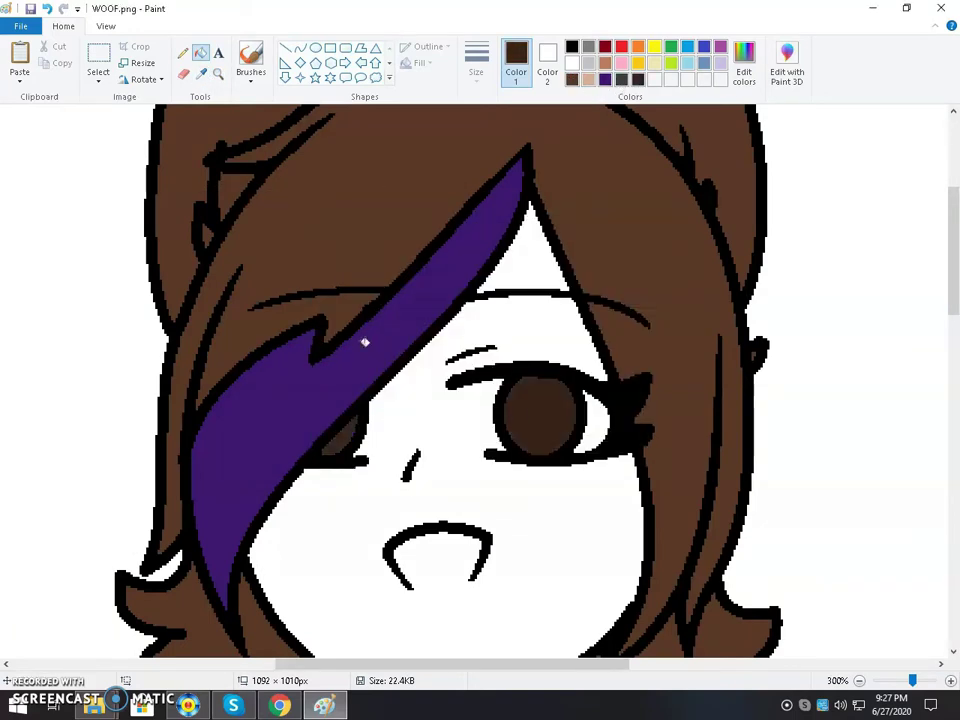
- Remove the nose stroke and redraw it as a short, slightly bent black curve above the mouth
{"action": "scroll", "coordinate": [329, 144], "scroll_direction": "down", "scroll_amount": 3}
{"action": "left_click", "coordinate": [218, 74]}
{"action": "right_click", "coordinate": [326, 253]}
{"action": "left_click", "coordinate": [304, 256]}
{"action": "left_click", "coordinate": [291, 266]}
{"action": "left_click", "coordinate": [290, 287]}
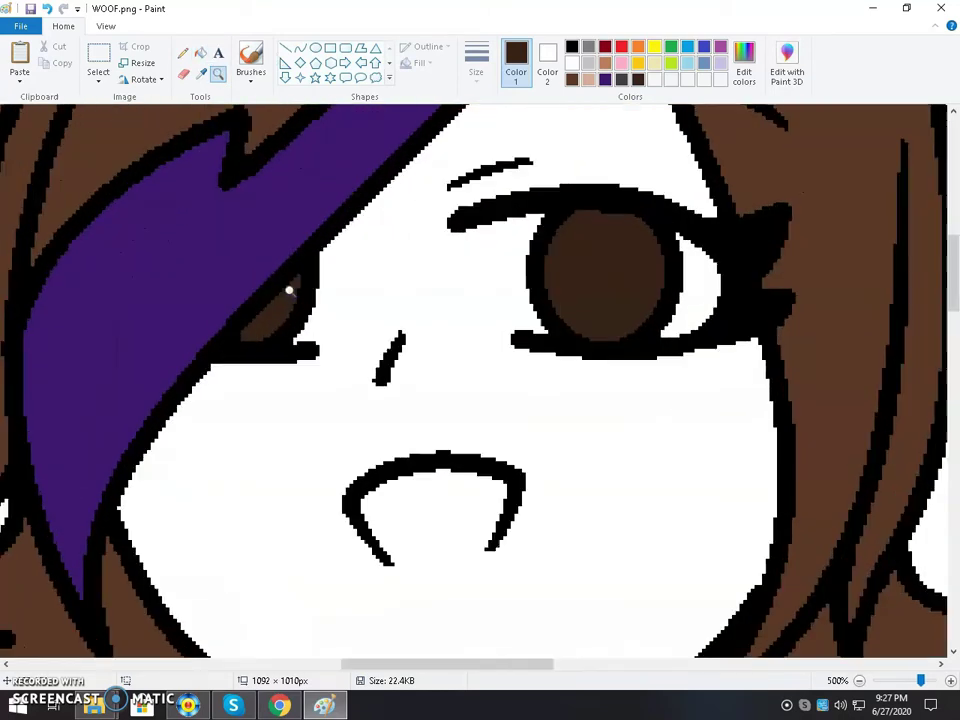
{"action": "key", "text": "ctrl+z"}
{"action": "left_click", "coordinate": [300, 47]}
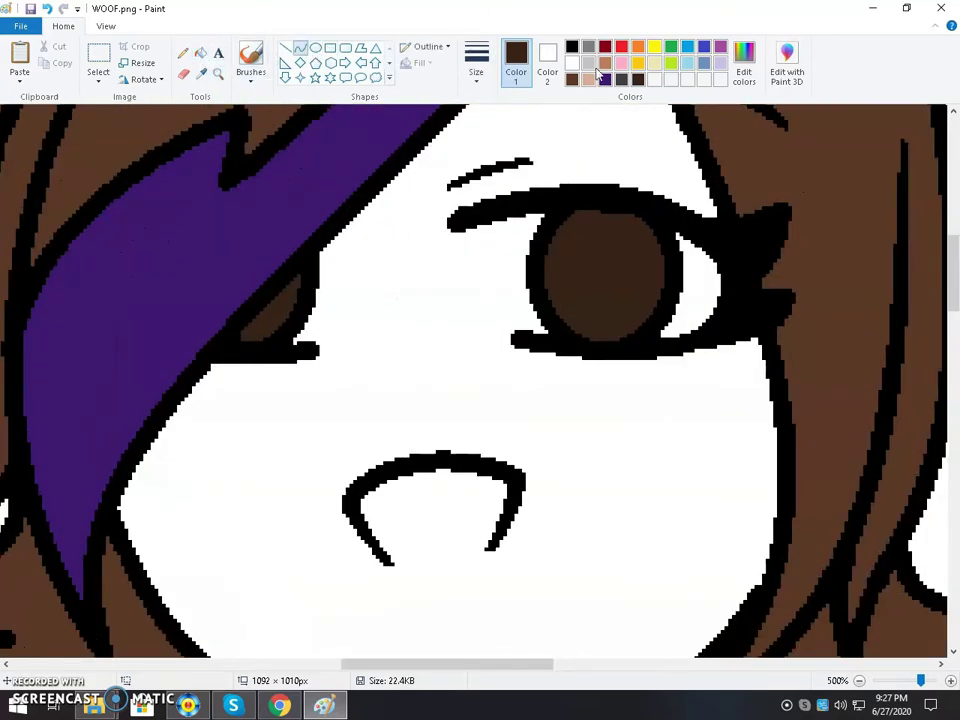
{"action": "left_click_drag", "start_coordinate": [398, 330], "coordinate": [410, 390]}
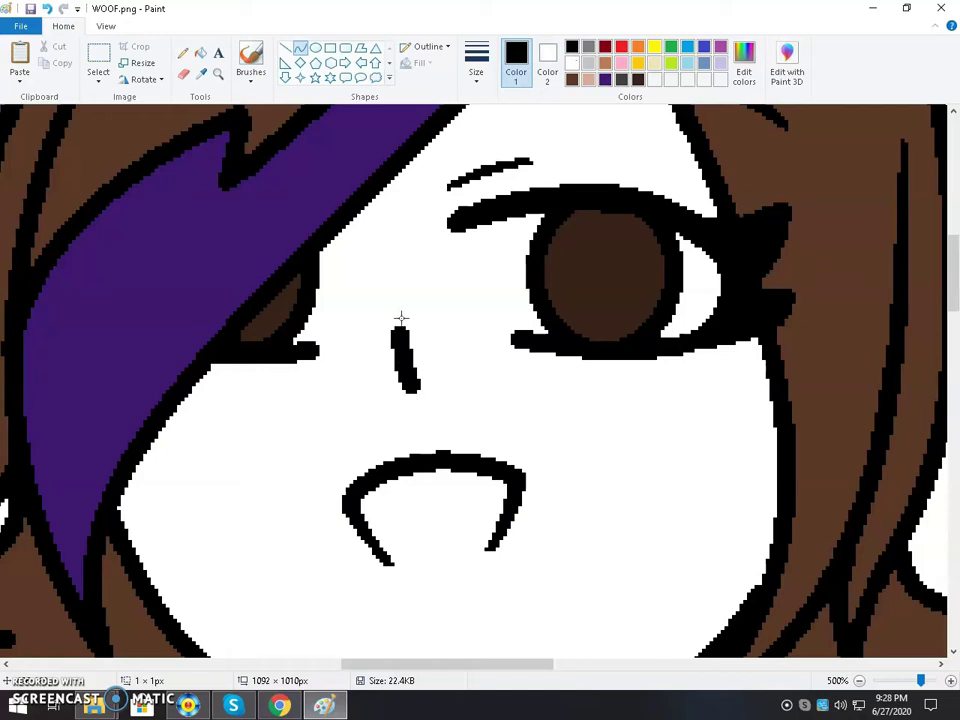
{"action": "left_click_drag", "start_coordinate": [401, 318], "coordinate": [428, 390]}
{"action": "right_click", "coordinate": [418, 370]}
{"action": "right_click", "coordinate": [418, 370]}
- Mix a very pale skin tone by lightening the orange swatch almost to white
{"action": "left_click", "coordinate": [218, 74]}
{"action": "right_click", "coordinate": [318, 236]}
{"action": "right_click", "coordinate": [318, 236]}
{"action": "right_click", "coordinate": [306, 286]}
{"action": "right_click", "coordinate": [305, 290]}
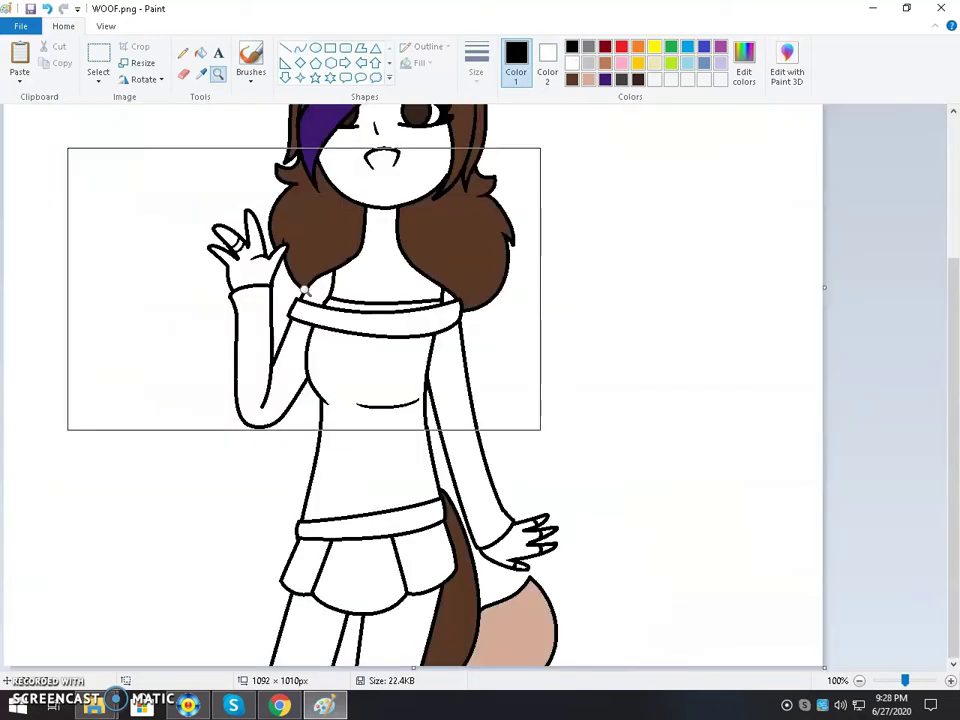
{"action": "left_click", "coordinate": [304, 290]}
{"action": "left_click", "coordinate": [638, 46]}
{"action": "left_click", "coordinate": [744, 65]}
{"action": "left_click_drag", "start_coordinate": [640, 300], "coordinate": [640, 260]}
{"action": "left_click", "coordinate": [638, 257]}
{"action": "left_click", "coordinate": [341, 453]}
- Fill the face, neck, chest and raised hand with the pale skin tone
{"action": "left_click", "coordinate": [525, 311]}
{"action": "key", "text": "ctrl+z"}
{"action": "left_click", "coordinate": [596, 347]}
{"action": "left_click", "coordinate": [480, 395]}
{"action": "left_click", "coordinate": [331, 338]}
{"action": "scroll", "coordinate": [572, 328], "scroll_direction": "up", "scroll_amount": 3}
{"action": "left_click", "coordinate": [575, 330]}
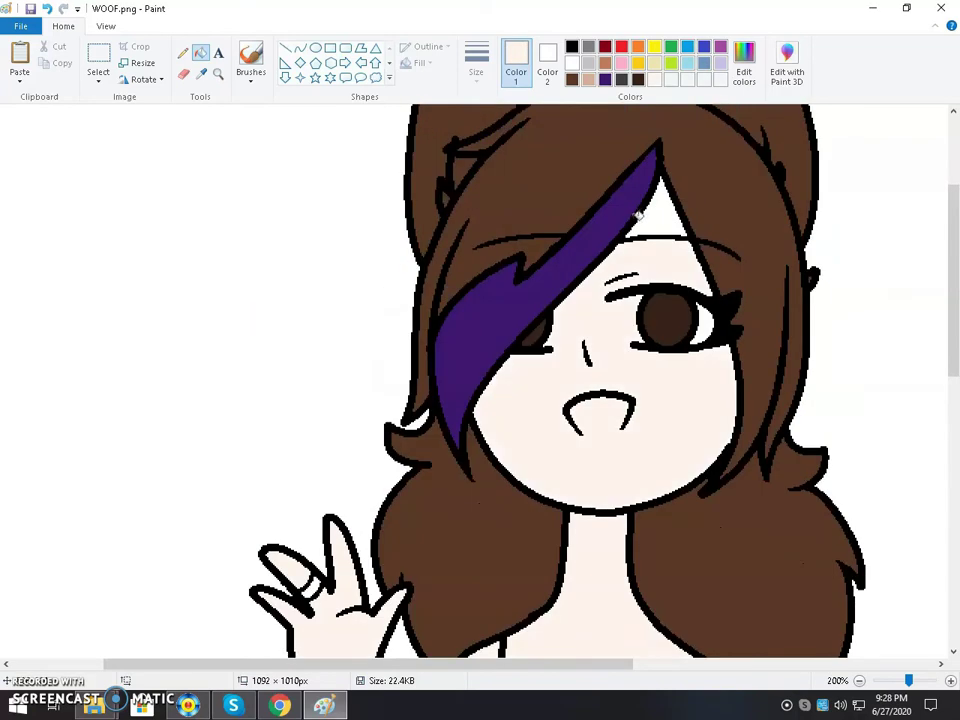
- Mix a slightly deeper peach skin tone and refill the face, neck, chest and shoulder with it
{"action": "left_click", "coordinate": [744, 62]}
{"action": "left_click", "coordinate": [341, 452]}
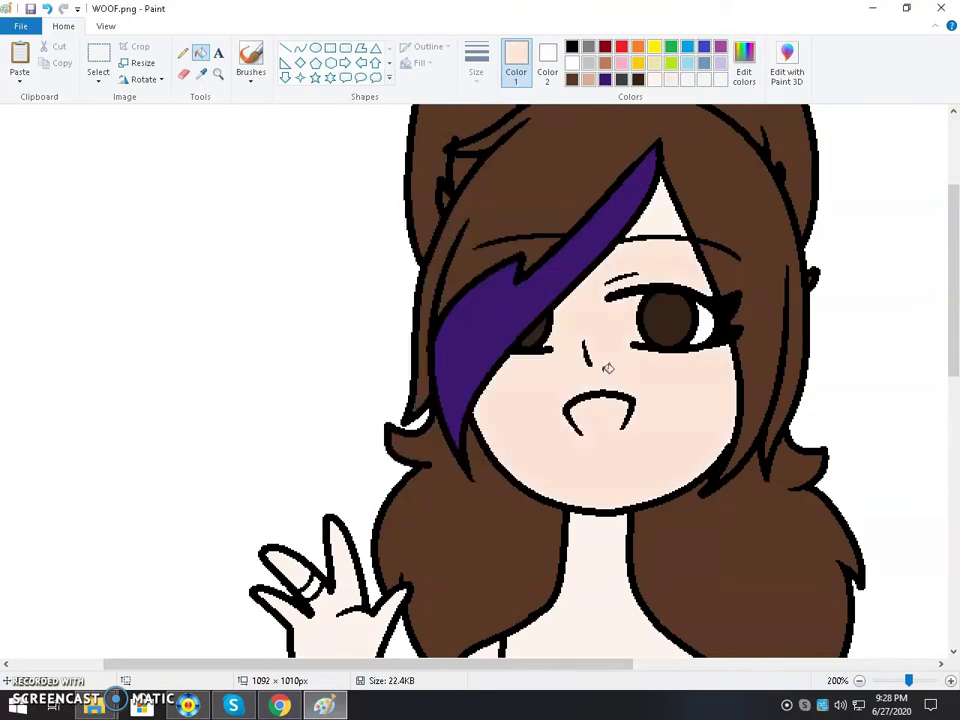
{"action": "scroll", "coordinate": [450, 268], "scroll_direction": "down", "scroll_amount": 5}
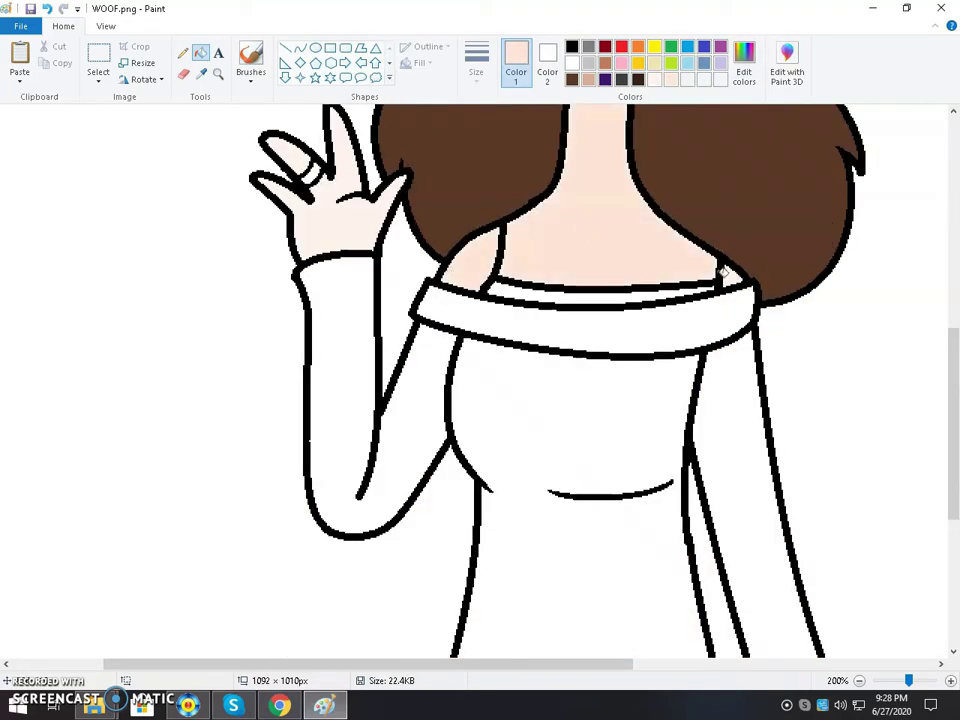
{"action": "scroll", "coordinate": [655, 296], "scroll_direction": "down", "scroll_amount": 5}
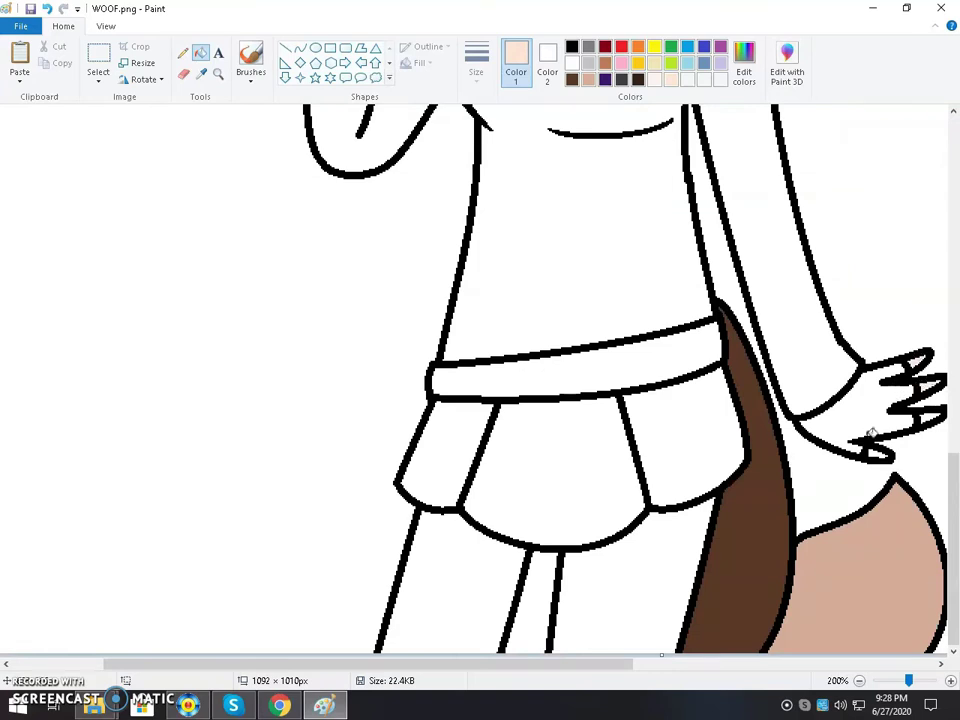
- Try filling both legs with the peach skin tone and undo both fills
{"action": "left_click", "coordinate": [649, 560]}
{"action": "left_click", "coordinate": [486, 569]}
{"action": "scroll", "coordinate": [485, 568], "scroll_direction": "up", "scroll_amount": 3}
{"action": "scroll", "coordinate": [485, 568], "scroll_direction": "down", "scroll_amount": 3}
{"action": "scroll", "coordinate": [484, 565], "scroll_direction": "up", "scroll_amount": 5}
{"action": "scroll", "coordinate": [484, 563], "scroll_direction": "down", "scroll_amount": 5}
{"action": "key", "text": "ctrl+z"}
{"action": "key", "text": "ctrl+z"}
- Erase the peach beside the partly hidden iris to create the white of that eye
{"action": "scroll", "coordinate": [450, 142], "scroll_direction": "up", "scroll_amount": 7}
{"action": "left_click", "coordinate": [218, 73]}
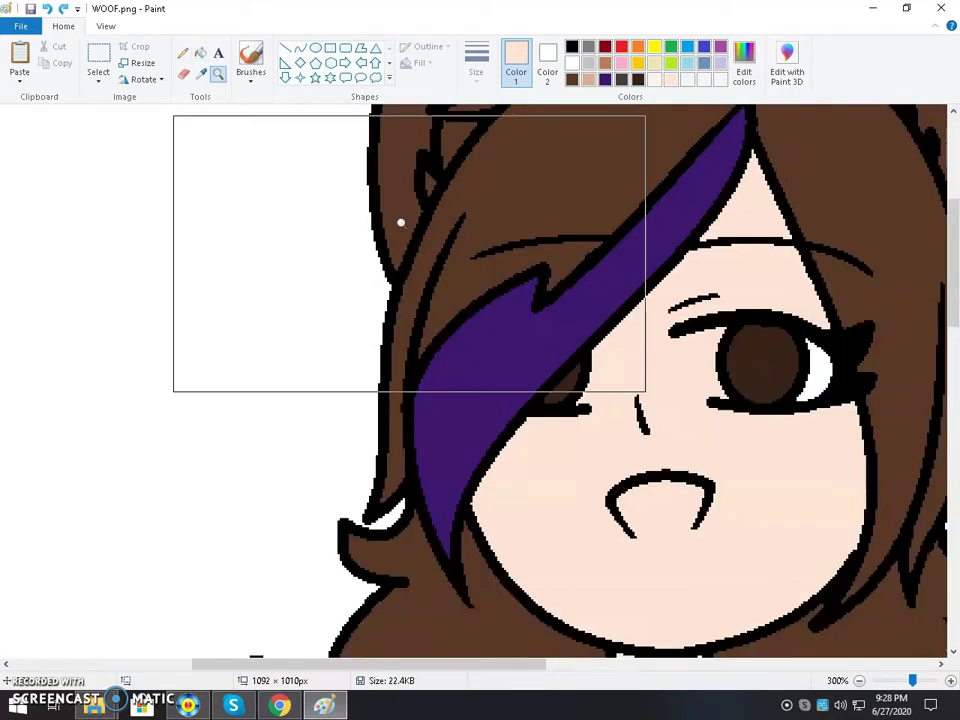
{"action": "left_click", "coordinate": [401, 221]}
{"action": "left_click", "coordinate": [183, 73]}
{"action": "mouse_move", "coordinate": [454, 364]}
{"action": "left_mouse_down"}
{"action": "mouse_move", "coordinate": [473, 307]}
{"action": "mouse_move", "coordinate": [469, 274]}
{"action": "left_mouse_up"}
{"action": "key", "text": "ctrl+z"}
{"action": "left_click_drag", "start_coordinate": [442, 371], "coordinate": [469, 311]}
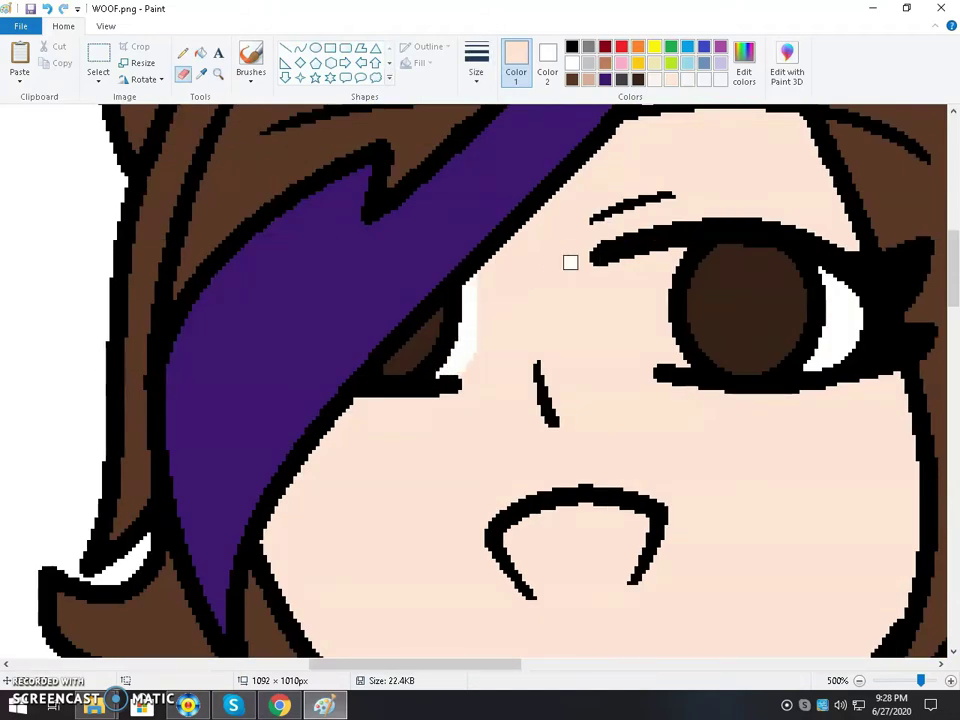
- Try trimming the underside of the open eye's upper lash with peach curves and undo them
{"action": "left_click", "coordinate": [300, 47]}
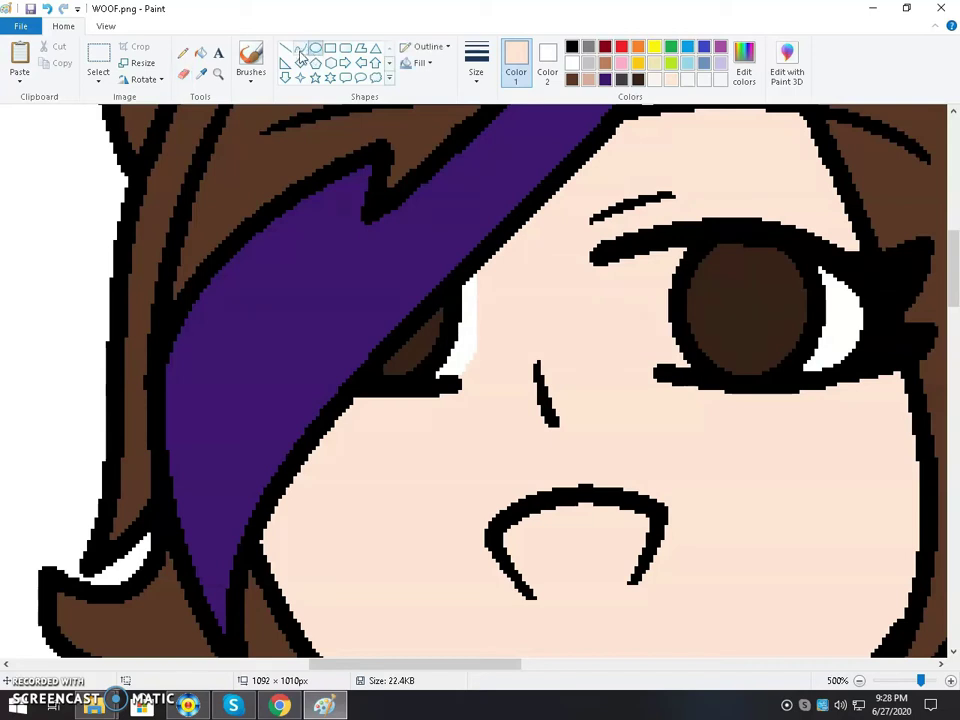
{"action": "left_click_drag", "start_coordinate": [604, 272], "coordinate": [675, 252]}
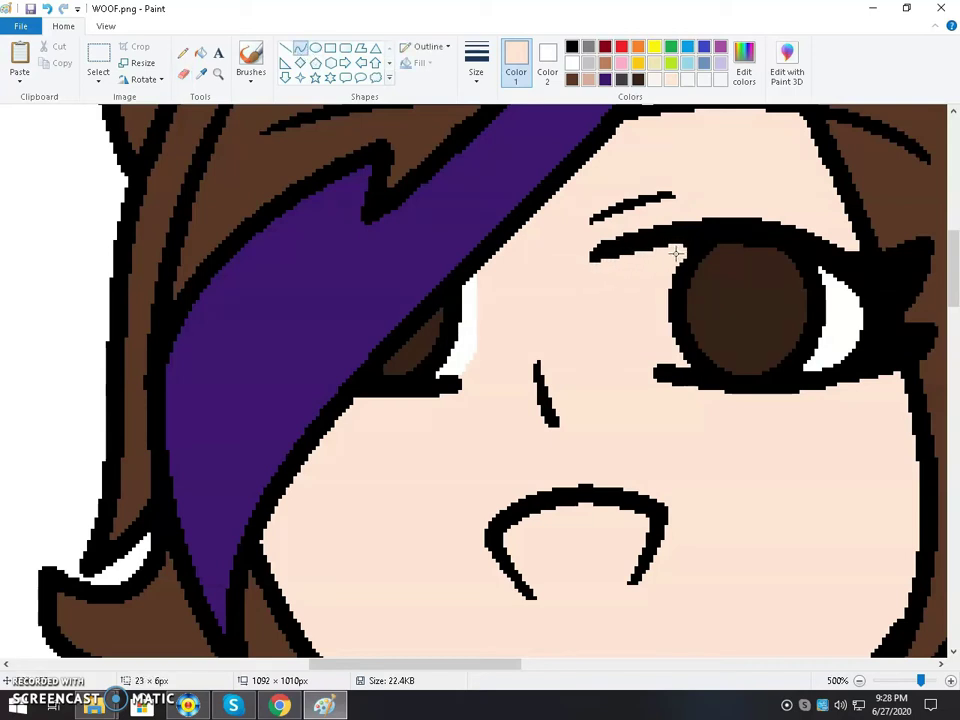
{"action": "key", "text": "ctrl+z"}
{"action": "left_click", "coordinate": [487, 80]}
{"action": "left_click", "coordinate": [512, 172]}
{"action": "left_click_drag", "start_coordinate": [595, 269], "coordinate": [677, 249]}
{"action": "key", "text": "ctrl+z"}
- Erase the skin tone along the mouth's open lower edge and fill the rest of the mouth with white
{"action": "left_click", "coordinate": [183, 75]}
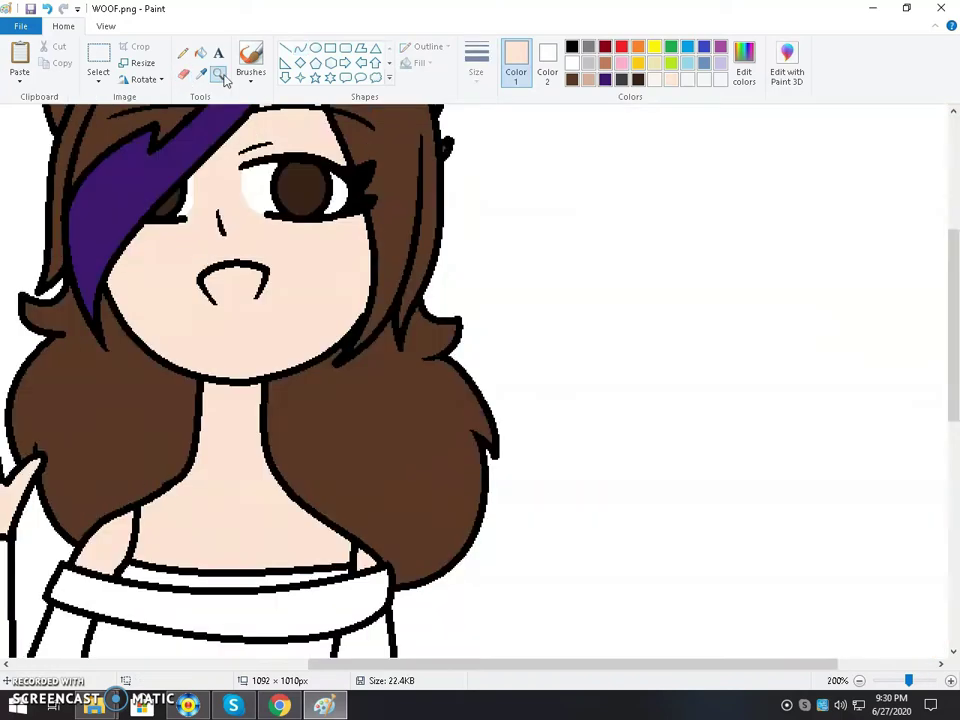
{"action": "left_click", "coordinate": [233, 285]}
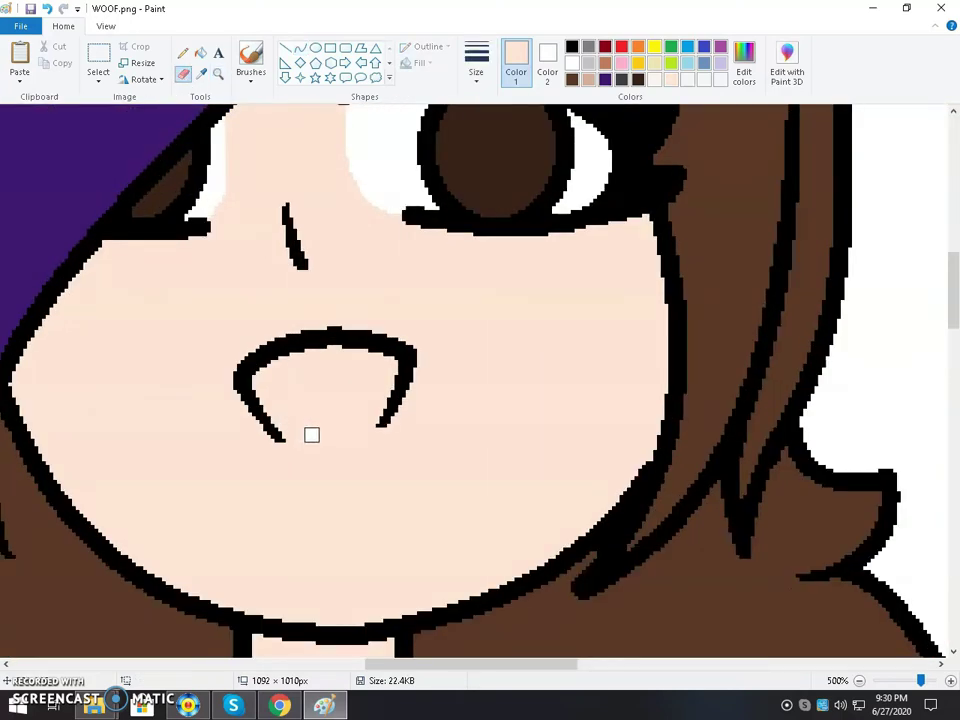
{"action": "mouse_move", "coordinate": [304, 427]}
{"action": "left_mouse_down"}
{"action": "mouse_move", "coordinate": [349, 427]}
{"action": "mouse_move", "coordinate": [379, 409]}
{"action": "left_mouse_up"}
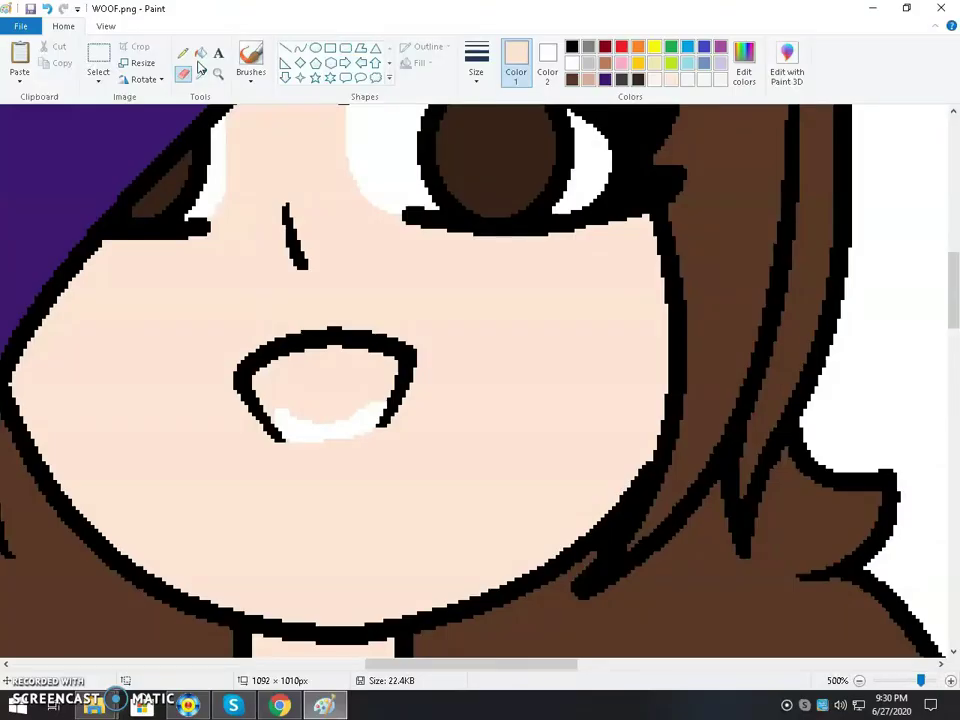
{"action": "left_click", "coordinate": [200, 52]}
{"action": "right_click", "coordinate": [341, 372]}
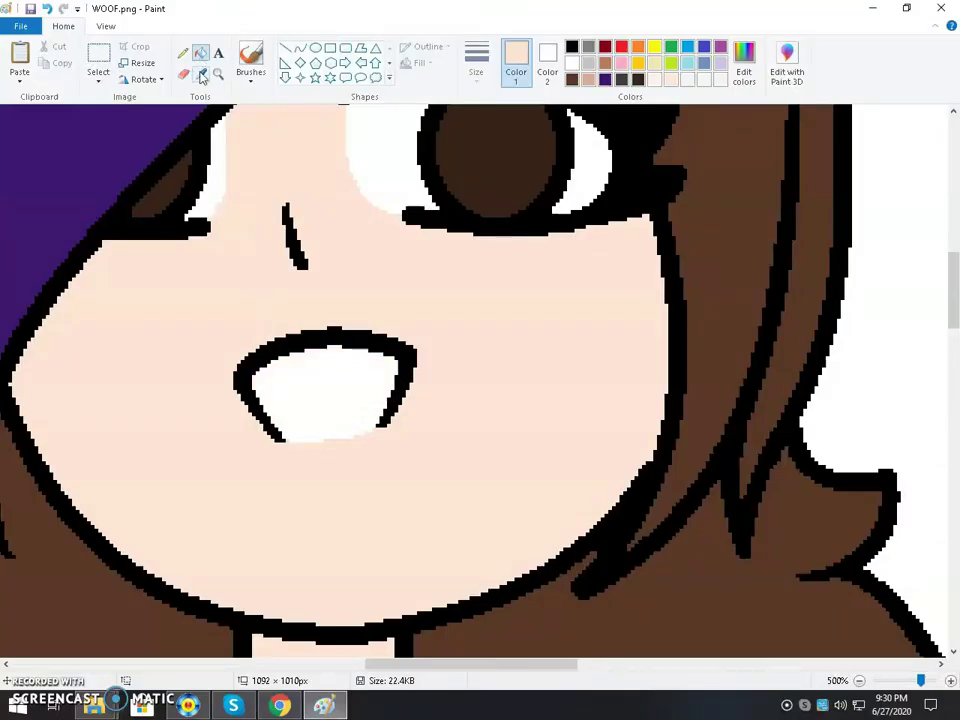
{"action": "left_click", "coordinate": [183, 73]}
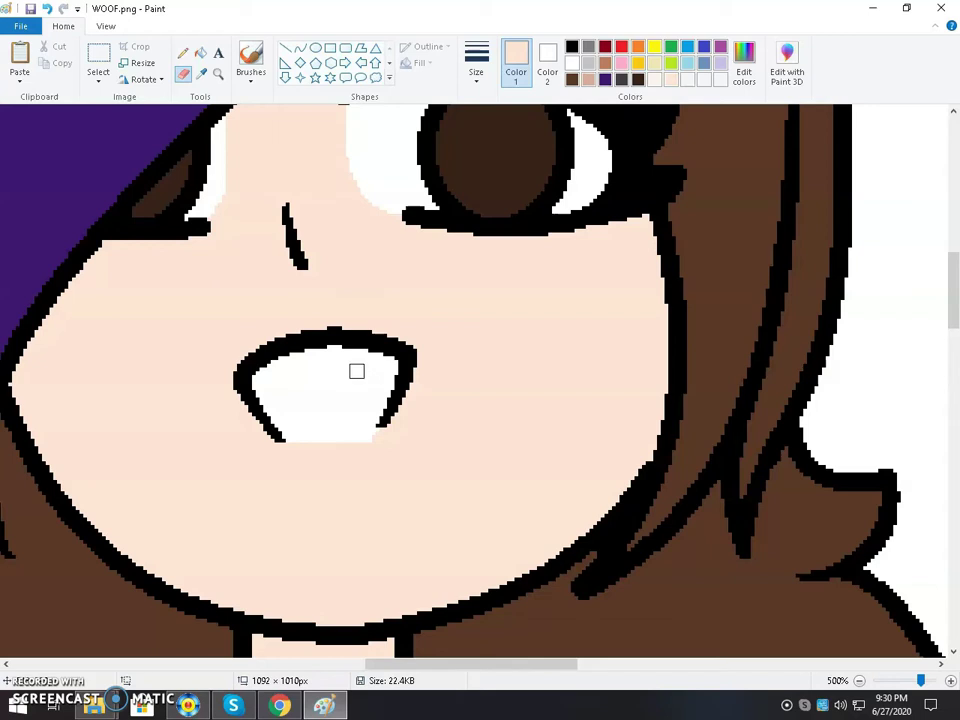
- Fill the ring on the raised hand with yellow
{"action": "left_click", "coordinate": [218, 74]}
{"action": "right_click", "coordinate": [255, 201]}
{"action": "right_click", "coordinate": [255, 203]}
{"action": "right_click", "coordinate": [255, 203]}
{"action": "right_click", "coordinate": [256, 205]}
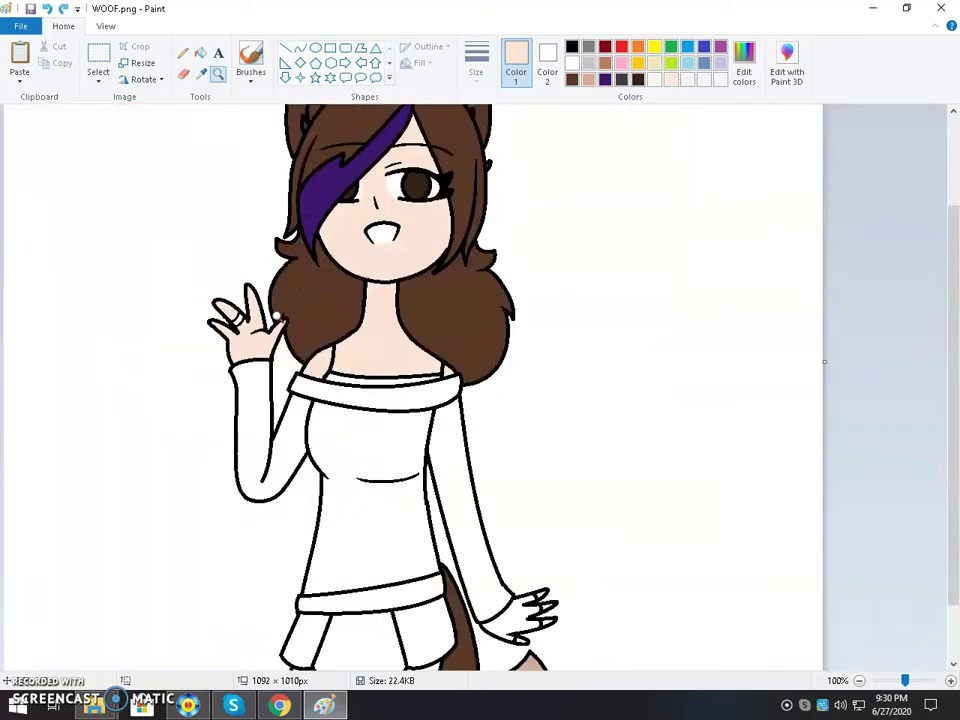
{"action": "left_click", "coordinate": [328, 330]}
{"action": "left_click", "coordinate": [383, 380]}
{"action": "left_click", "coordinate": [202, 51]}
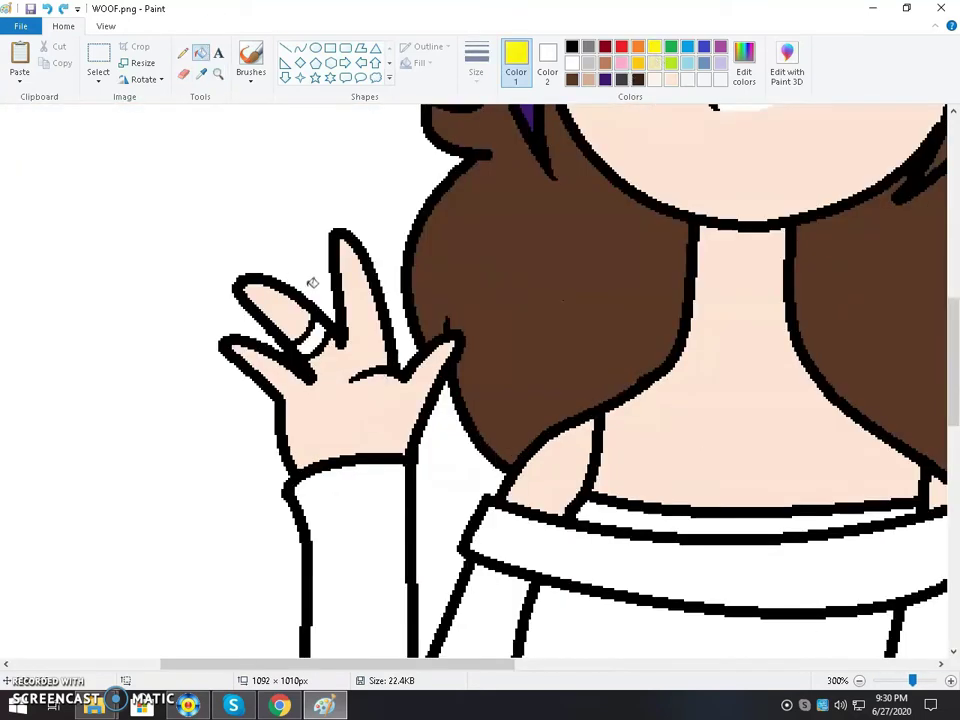
- Mix a near-black grey with red, green and blue at 27 as the drawing colour
{"action": "scroll", "coordinate": [315, 335], "scroll_direction": "down", "scroll_amount": 3}
{"action": "left_click", "coordinate": [571, 46]}
{"action": "left_click", "coordinate": [571, 79]}
{"action": "left_click", "coordinate": [787, 70]}
{"action": "left_click", "coordinate": [593, 272]}
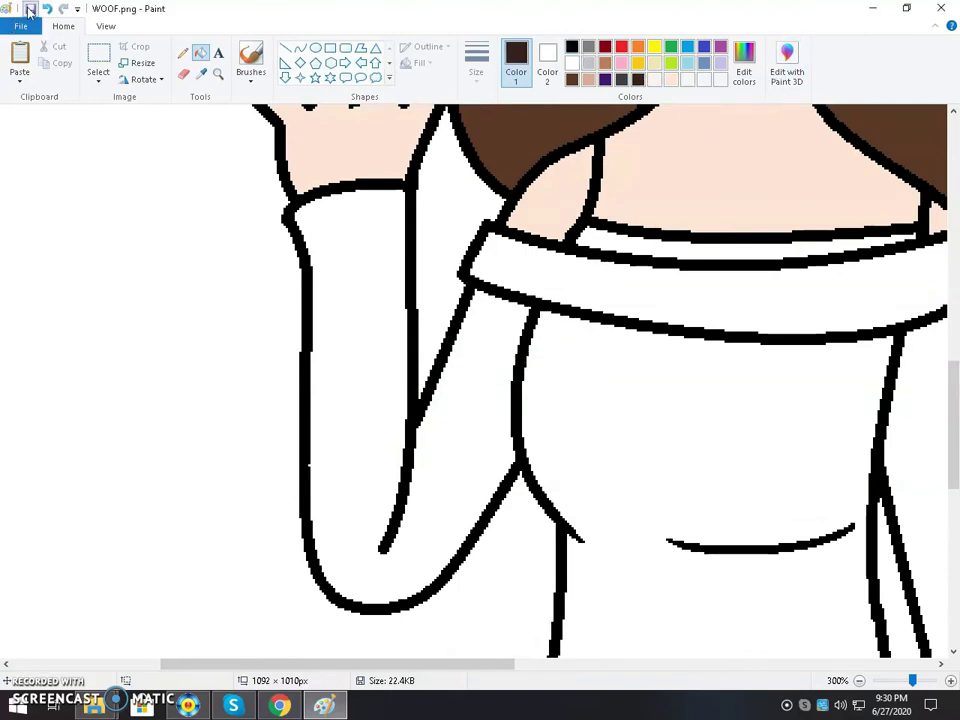
{"action": "left_click", "coordinate": [752, 70]}
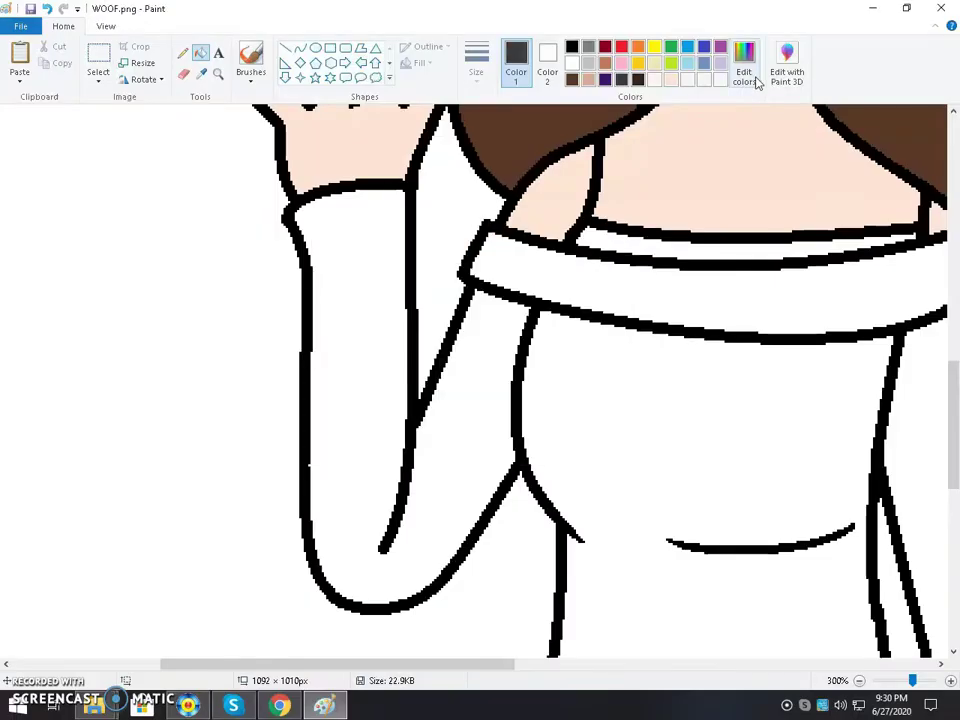
{"action": "left_click", "coordinate": [752, 76]}
{"action": "left_click_drag", "start_coordinate": [643, 354], "coordinate": [640, 378]}
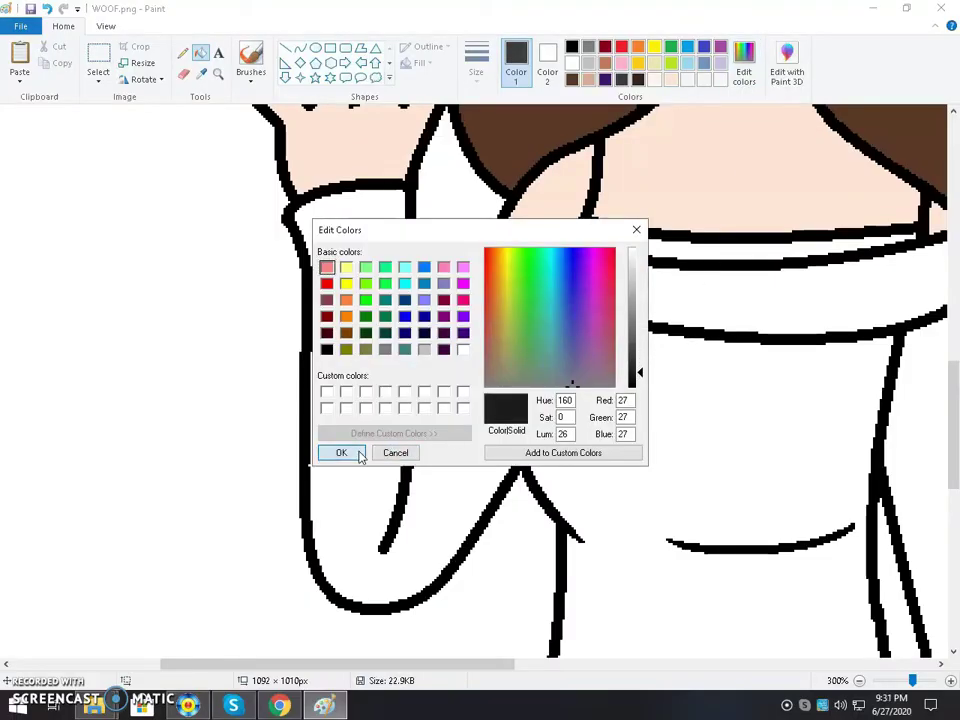
{"action": "left_click", "coordinate": [341, 453]}
- Fill both legs with the near-black grey, try it on two skirt panels and undo the skirt fills
{"action": "scroll", "coordinate": [625, 250], "scroll_direction": "down", "scroll_amount": 10}
{"action": "left_click", "coordinate": [680, 390]}
{"action": "left_click", "coordinate": [870, 296]}
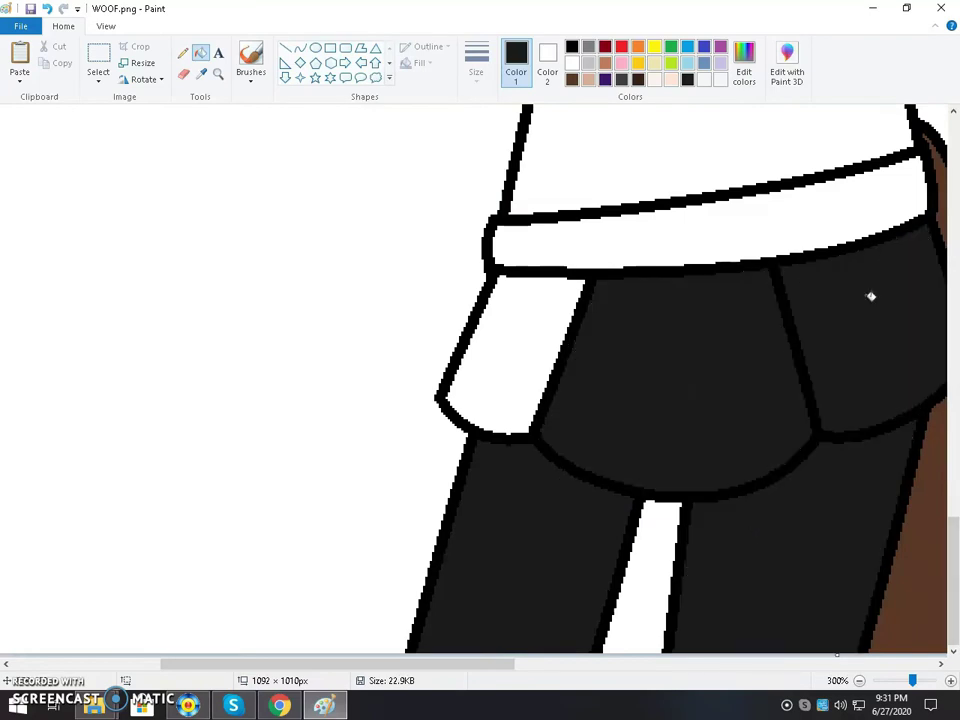
{"action": "key", "text": "ctrl+z"}
{"action": "key", "text": "ctrl+z"}
- Mix a slightly lighter grey with red, green and blue at 31 and fill the skirt panels and waistband with it
{"action": "left_click", "coordinate": [753, 75]}
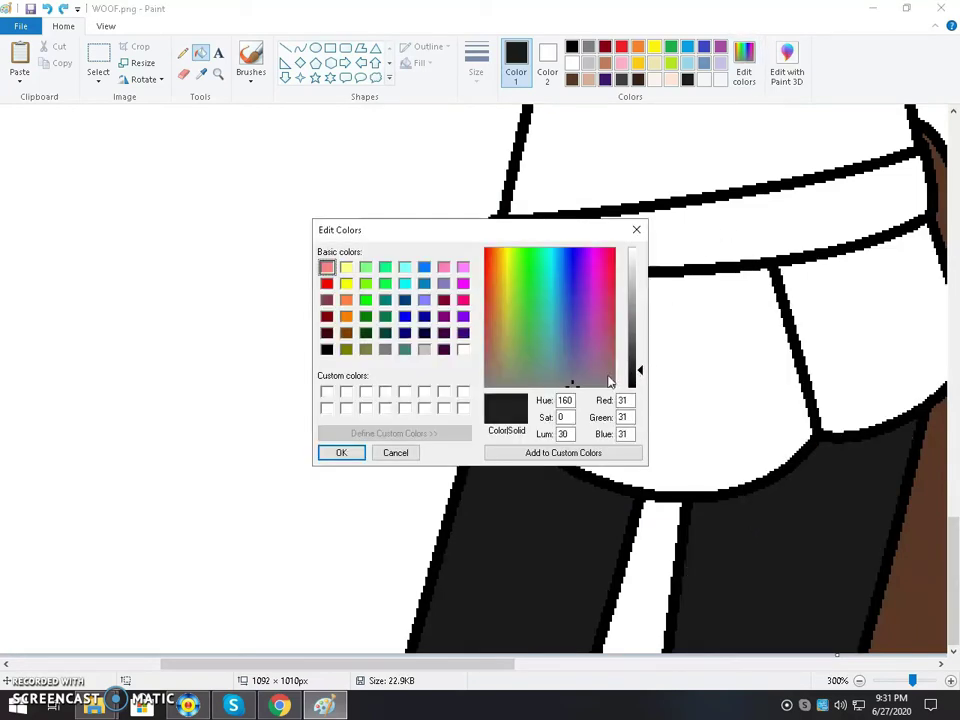
{"action": "left_click", "coordinate": [342, 453]}
{"action": "left_click", "coordinate": [596, 362]}
{"action": "left_click", "coordinate": [548, 350]}
{"action": "left_click", "coordinate": [842, 323]}
{"action": "left_click", "coordinate": [783, 231]}
{"action": "scroll", "coordinate": [781, 232], "scroll_direction": "up", "scroll_amount": 5}
{"action": "scroll", "coordinate": [780, 232], "scroll_direction": "up", "scroll_amount": 5}
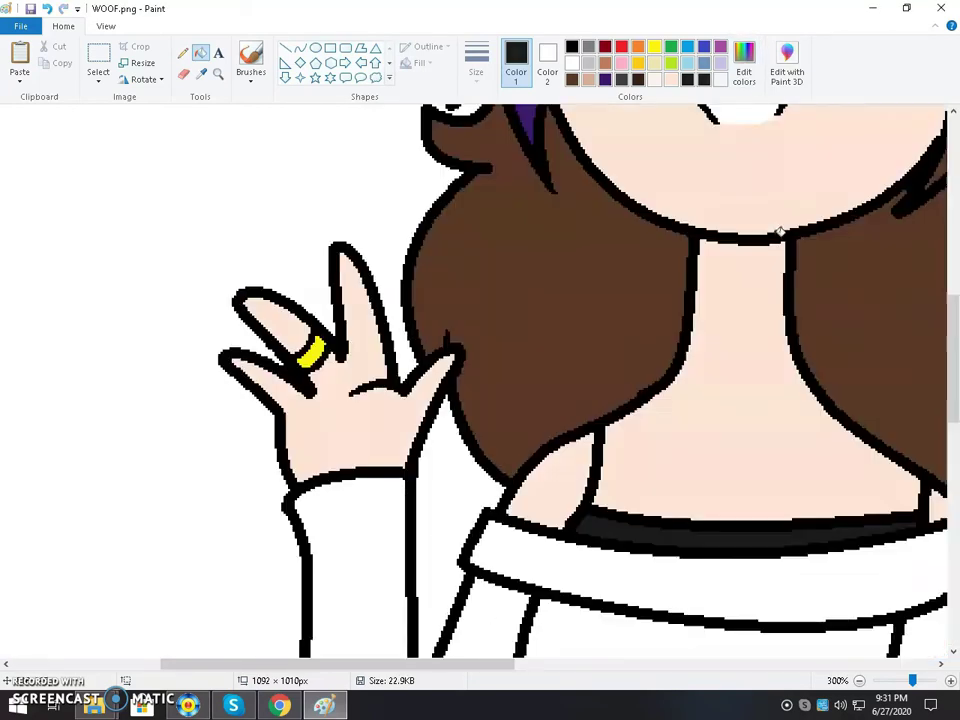
- Mix a brighter purple from the dark purple swatch, with red 86, green 35 and blue 148
{"action": "left_click", "coordinate": [218, 74]}
{"action": "right_click", "coordinate": [321, 266]}
{"action": "right_click", "coordinate": [321, 266]}
{"action": "left_click", "coordinate": [321, 266]}
{"action": "left_click", "coordinate": [400, 340]}
{"action": "left_click", "coordinate": [200, 75]}
{"action": "left_click", "coordinate": [615, 468]}
{"action": "left_click", "coordinate": [721, 63]}
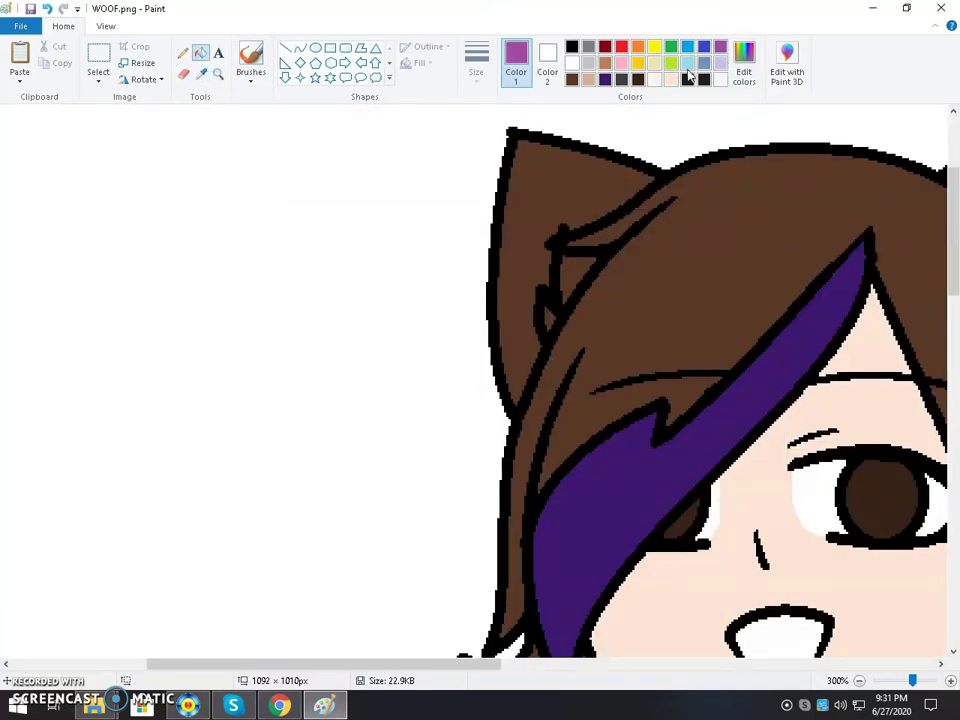
{"action": "left_click", "coordinate": [604, 79]}
{"action": "left_click", "coordinate": [744, 70]}
{"action": "left_click_drag", "start_coordinate": [639, 350], "coordinate": [643, 284]}
{"action": "left_click_drag", "start_coordinate": [576, 308], "coordinate": [582, 301]}
{"action": "left_click_drag", "start_coordinate": [640, 282], "coordinate": [640, 338]}
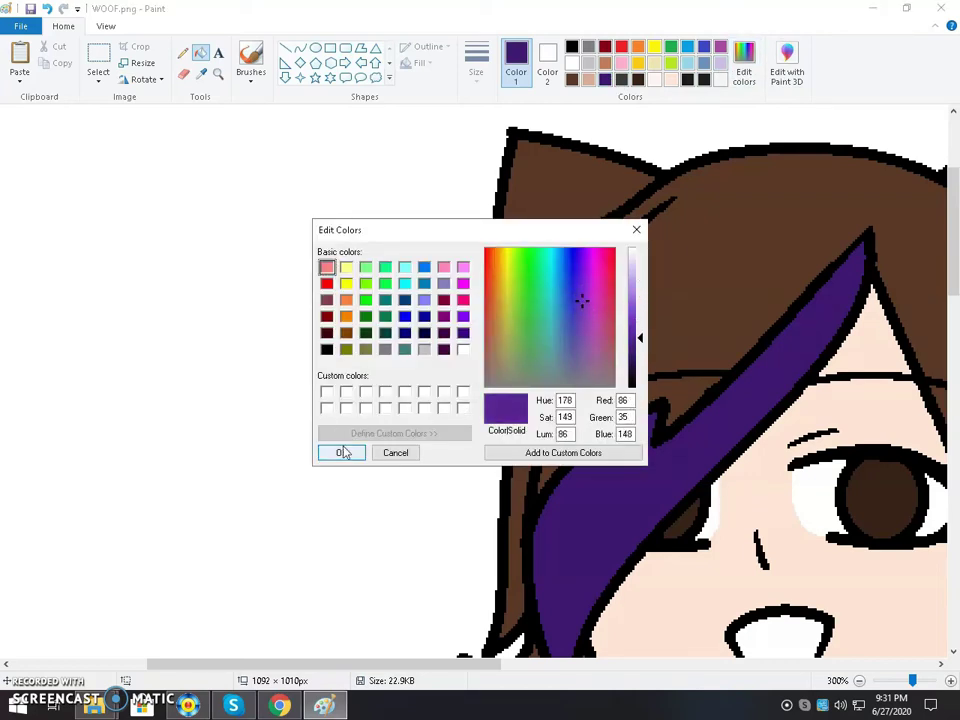
{"action": "left_click", "coordinate": [345, 451]}
- Fill the off-shoulder sweater's collar, torso and sleeves with the mixed purple
{"action": "left_click", "coordinate": [598, 486]}
{"action": "key", "text": "ctrl+z"}
{"action": "scroll", "coordinate": [600, 484], "scroll_direction": "down", "scroll_amount": 5}
{"action": "left_click", "coordinate": [660, 442]}
{"action": "left_click", "coordinate": [649, 532]}
{"action": "left_click", "coordinate": [517, 534]}
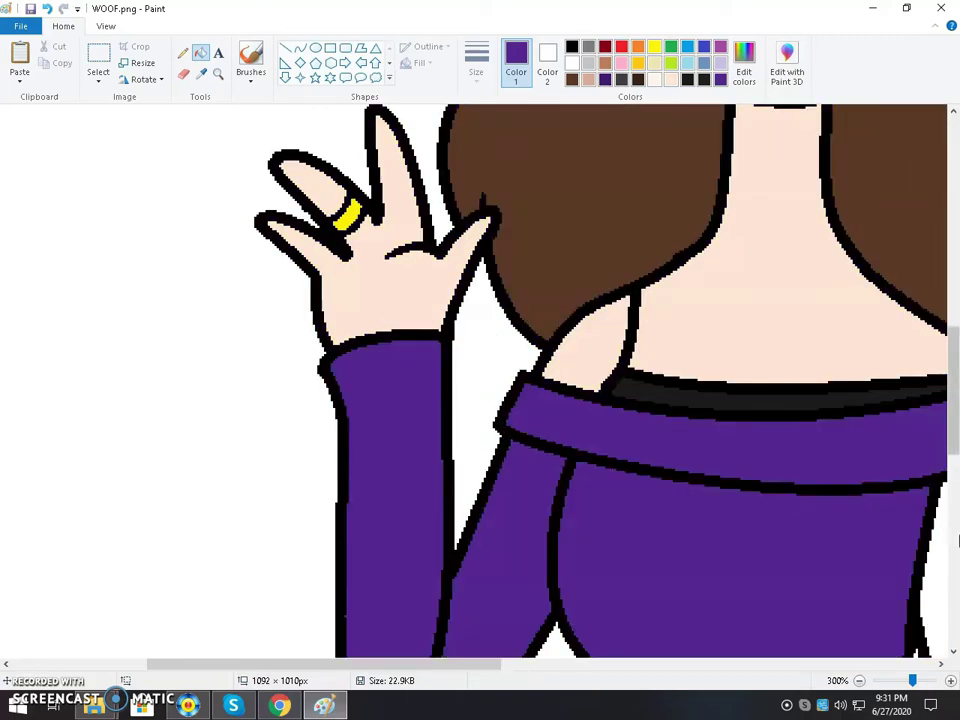
{"action": "scroll", "coordinate": [591, 628], "scroll_direction": "down", "scroll_amount": 5}
{"action": "left_click_drag", "start_coordinate": [450, 664], "coordinate": [570, 664]}
- Fill the glove on the lowered hand with black and its exposed fingertips with the peach skin tone
{"action": "scroll", "coordinate": [527, 309], "scroll_direction": "up", "scroll_amount": 7}
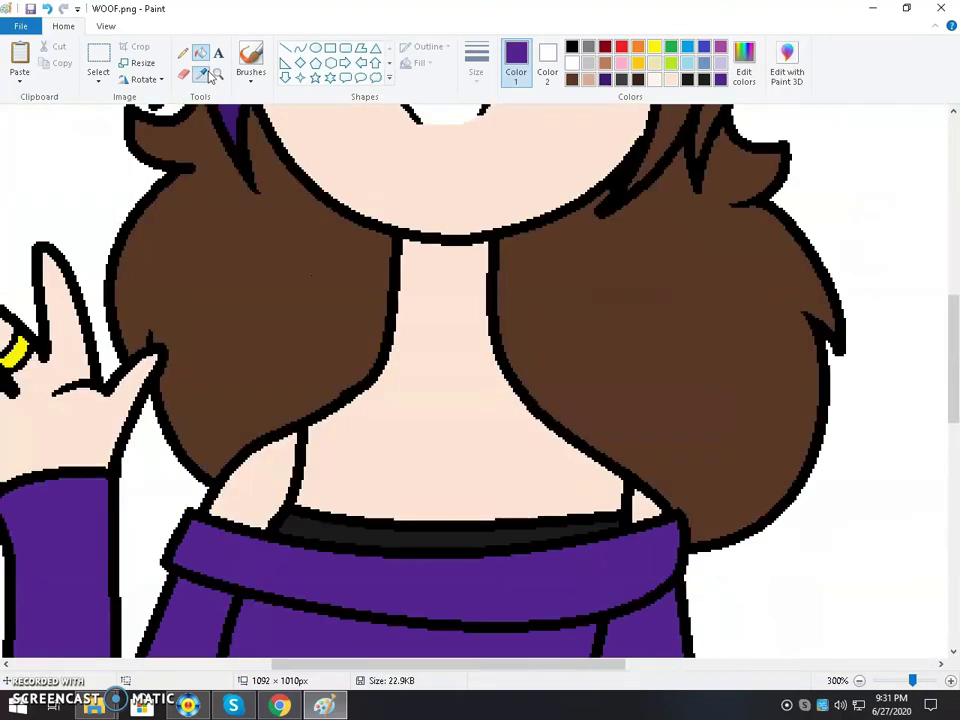
{"action": "left_click", "coordinate": [335, 535]}
{"action": "scroll", "coordinate": [797, 424], "scroll_direction": "down", "scroll_amount": 6}
{"action": "left_click", "coordinate": [879, 336]}
{"action": "scroll", "coordinate": [879, 336], "scroll_direction": "up", "scroll_amount": 2}
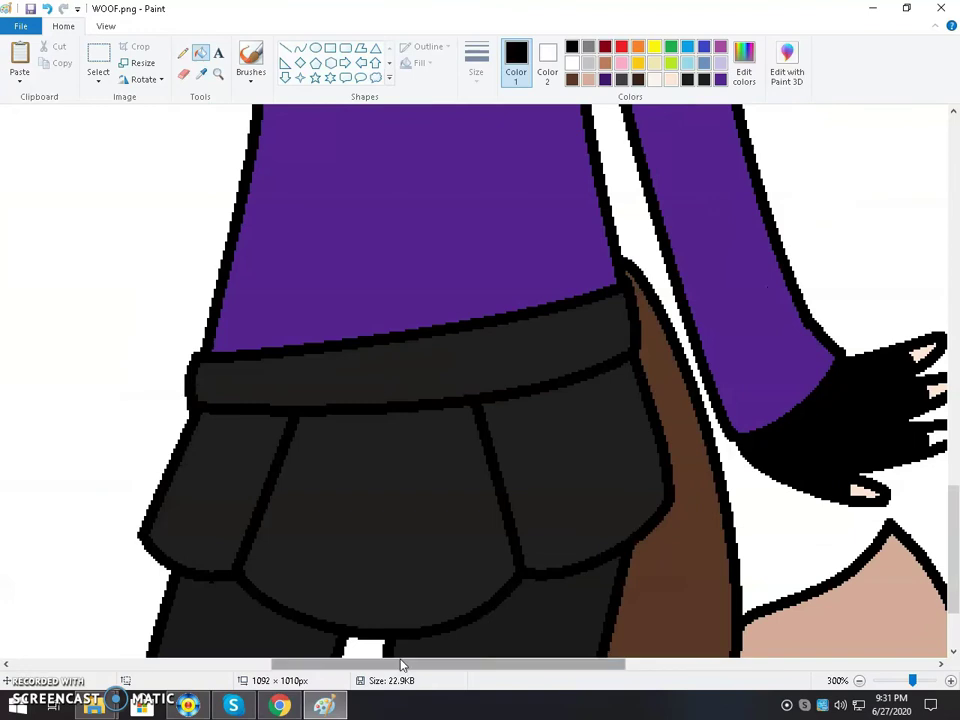
{"action": "left_click_drag", "start_coordinate": [401, 664], "coordinate": [472, 664]}
{"action": "left_click", "coordinate": [736, 349]}
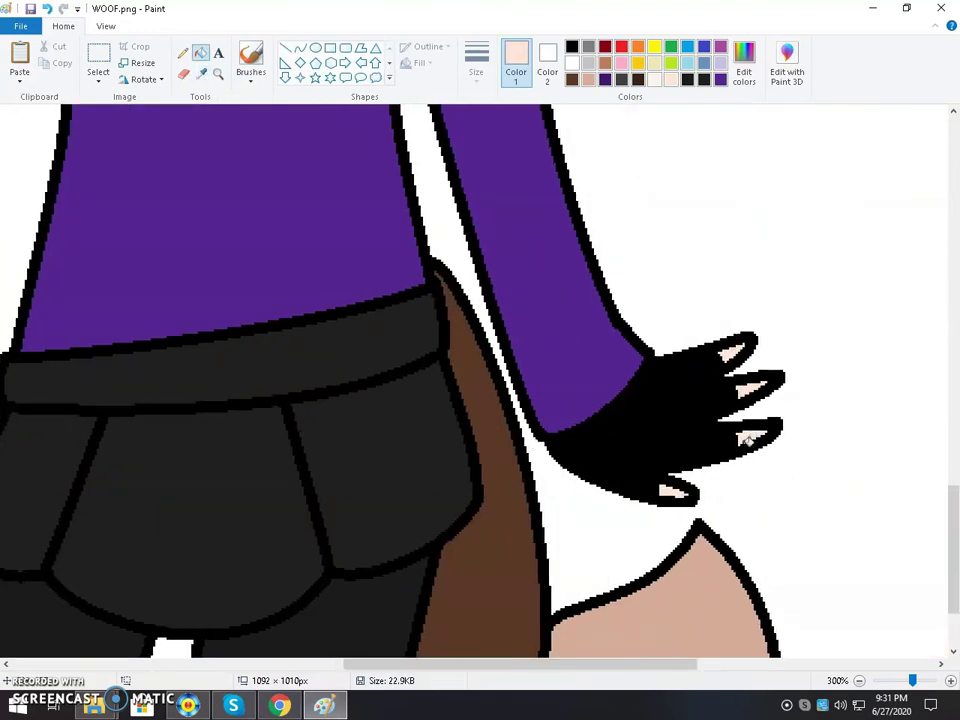
{"action": "scroll", "coordinate": [748, 437], "scroll_direction": "up", "scroll_amount": 5}
{"action": "left_click", "coordinate": [266, 396]}
{"action": "key", "text": "ctrl+z"}
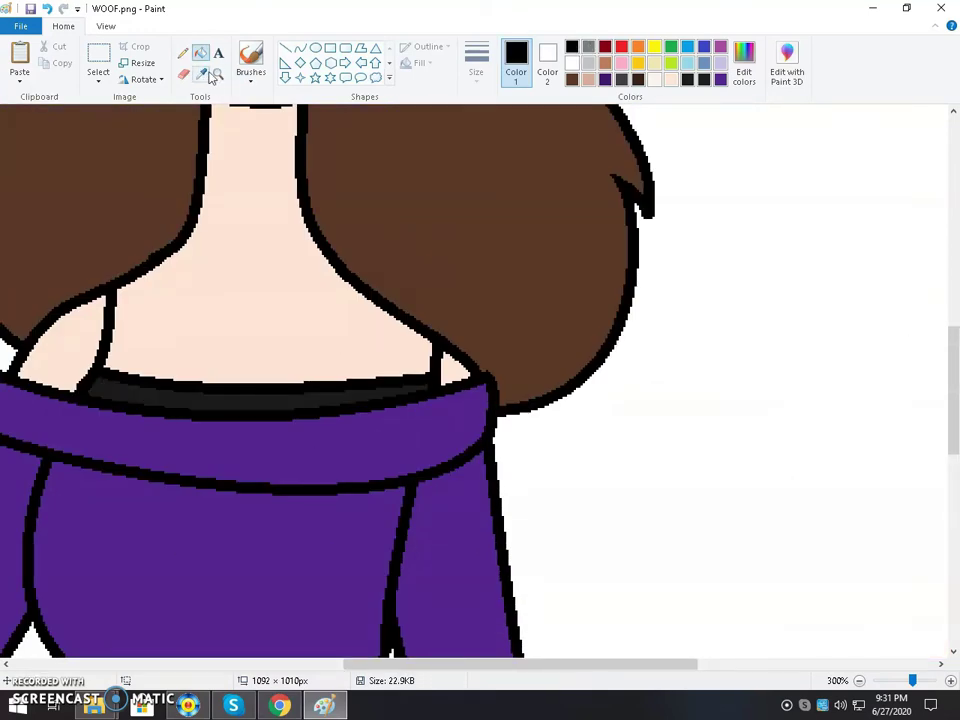
- Draw a thick black curve, bowed slightly downward, across the thigh of the leg beside the tail
{"action": "left_click", "coordinate": [217, 75]}
{"action": "right_click", "coordinate": [296, 312]}
{"action": "right_click", "coordinate": [298, 317]}
{"action": "left_click", "coordinate": [407, 540]}
{"action": "left_click", "coordinate": [399, 527]}
{"action": "scroll", "coordinate": [246, 306], "scroll_direction": "left", "scroll_amount": 2}
{"action": "left_click", "coordinate": [299, 49]}
{"action": "left_click_drag", "start_coordinate": [360, 533], "coordinate": [636, 492]}
{"action": "left_click", "coordinate": [476, 62]}
{"action": "left_click", "coordinate": [501, 197]}
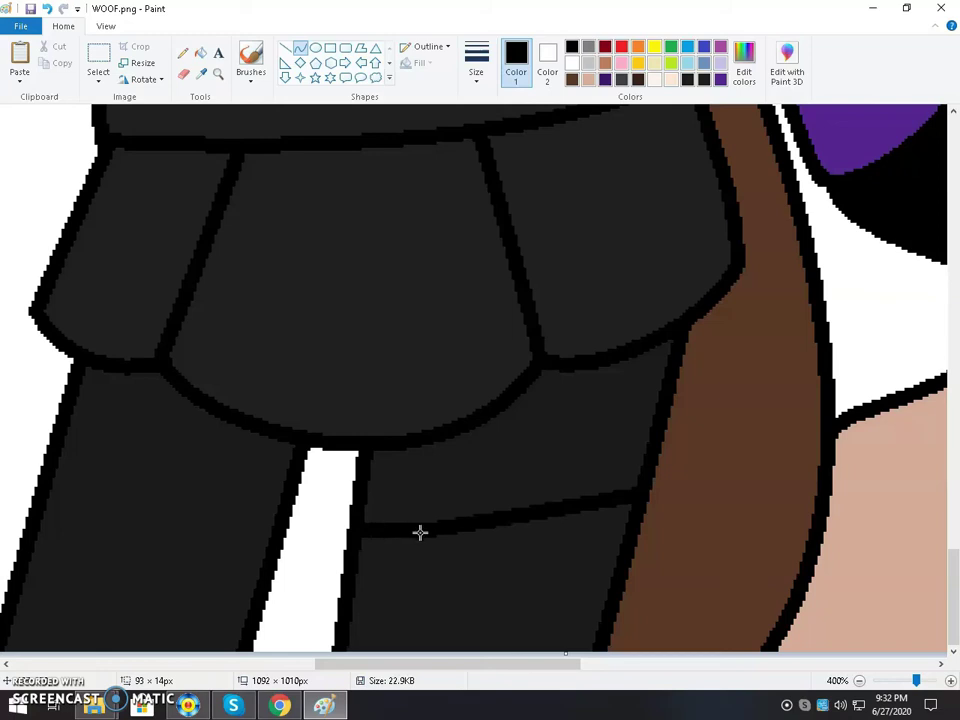
{"action": "left_click_drag", "start_coordinate": [535, 514], "coordinate": [544, 538]}
{"action": "left_click", "coordinate": [491, 402]}
{"action": "left_click_drag", "start_coordinate": [354, 644], "coordinate": [602, 638]}
{"action": "key", "text": "ctrl+z"}
{"action": "left_click_drag", "start_coordinate": [507, 400], "coordinate": [670, 372]}
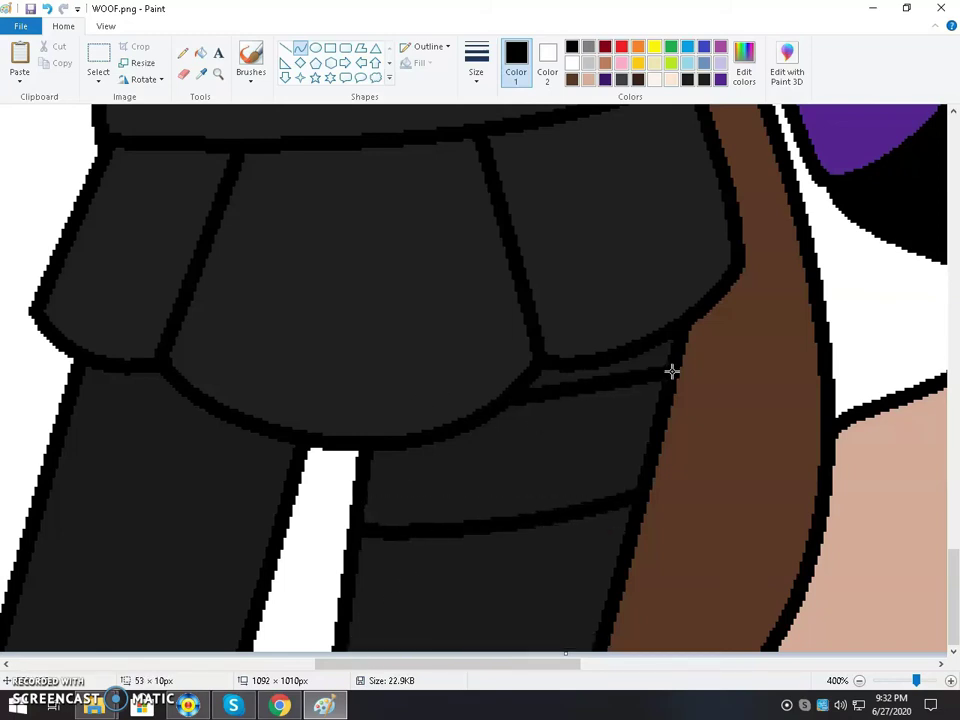
{"action": "key", "text": "ctrl+z"}
- Draw two more black curves across the leg beside the tail, one just below the skirt and one farther down
{"action": "left_click_drag", "start_coordinate": [505, 398], "coordinate": [667, 364]}
{"action": "left_click_drag", "start_coordinate": [605, 382], "coordinate": [587, 388]}
{"action": "left_click", "coordinate": [587, 388]}
{"action": "left_click_drag", "start_coordinate": [353, 643], "coordinate": [604, 617]}
{"action": "left_click_drag", "start_coordinate": [529, 632], "coordinate": [472, 639]}
{"action": "left_click", "coordinate": [536, 630]}
- Draw three matching black curves across the other leg: just below the skirt, across the thigh and farther down
{"action": "left_click", "coordinate": [114, 381]}
{"action": "left_click_drag", "start_coordinate": [81, 376], "coordinate": [230, 414]}
{"action": "left_click_drag", "start_coordinate": [178, 402], "coordinate": [171, 404]}
{"action": "left_click", "coordinate": [62, 494]}
{"action": "left_click_drag", "start_coordinate": [47, 485], "coordinate": [276, 528]}
{"action": "left_click_drag", "start_coordinate": [112, 516], "coordinate": [94, 512]}
{"action": "left_click", "coordinate": [190, 534]}
{"action": "left_click", "coordinate": [204, 623]}
{"action": "left_click_drag", "start_coordinate": [246, 639], "coordinate": [15, 607]}
{"action": "left_click", "coordinate": [113, 638]}
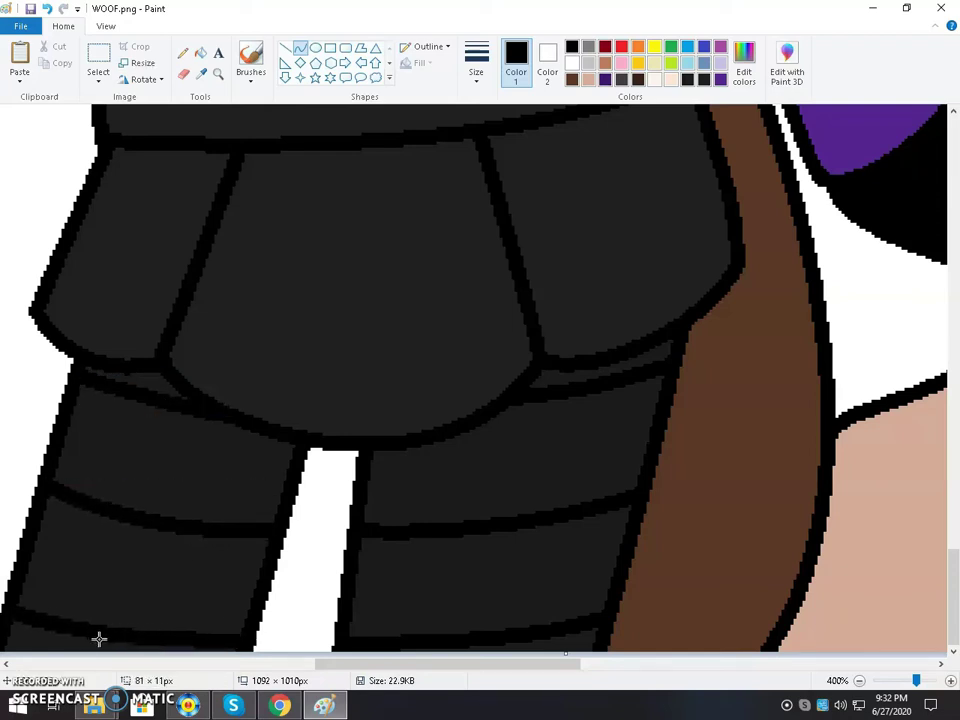
- Mix an off-white and fill the band just below the skirt and the third band on both stockings
{"action": "left_click", "coordinate": [199, 55]}
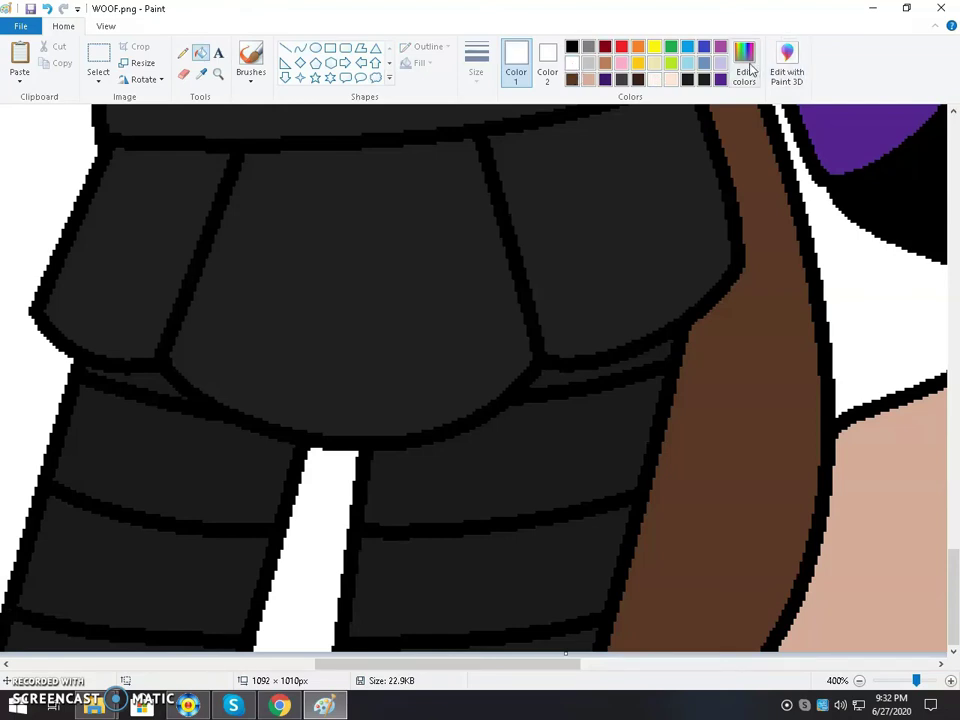
{"action": "left_click", "coordinate": [754, 70]}
{"action": "left_click", "coordinate": [639, 249]}
{"action": "left_click", "coordinate": [330, 452]}
{"action": "left_click", "coordinate": [154, 386]}
{"action": "left_click", "coordinate": [152, 528]}
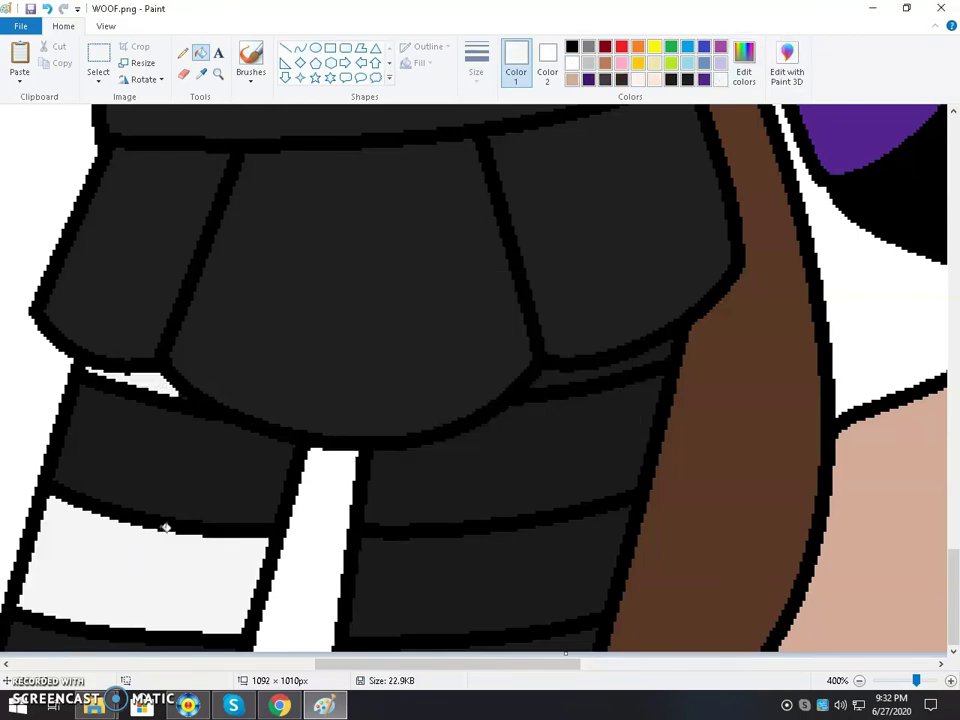
{"action": "left_click", "coordinate": [576, 378]}
{"action": "left_click", "coordinate": [476, 587]}
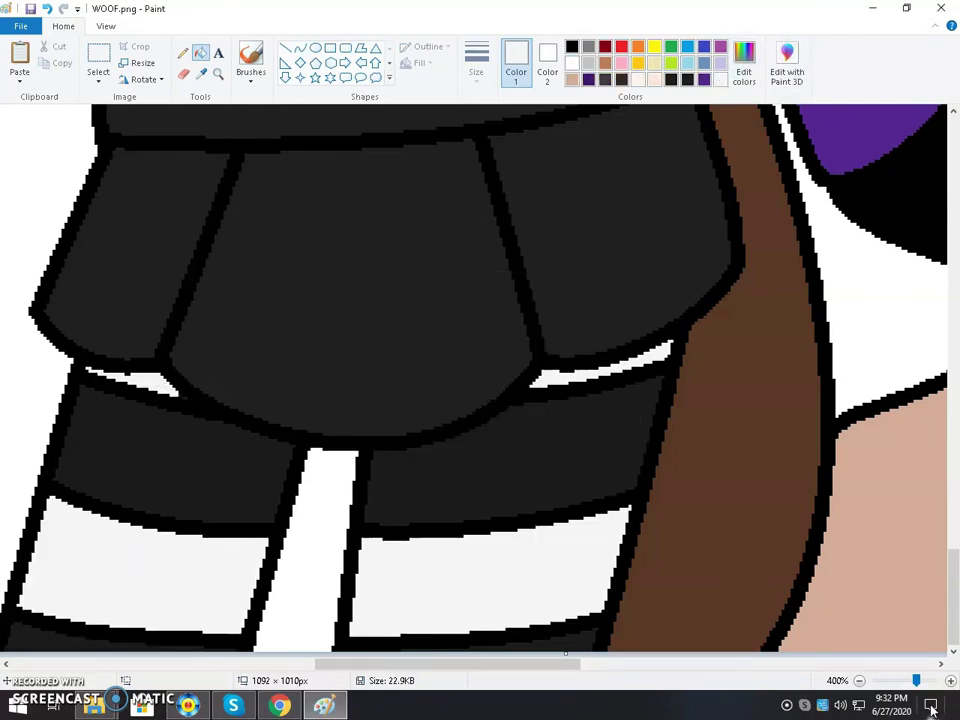
- Inspect the whole figure and examine the face up close
{"action": "left_click", "coordinate": [890, 681]}
{"action": "left_click", "coordinate": [890, 681]}
{"action": "scroll", "coordinate": [555, 328], "scroll_direction": "up", "scroll_amount": 5}
{"action": "scroll", "coordinate": [555, 328], "scroll_direction": "down", "scroll_amount": 3}
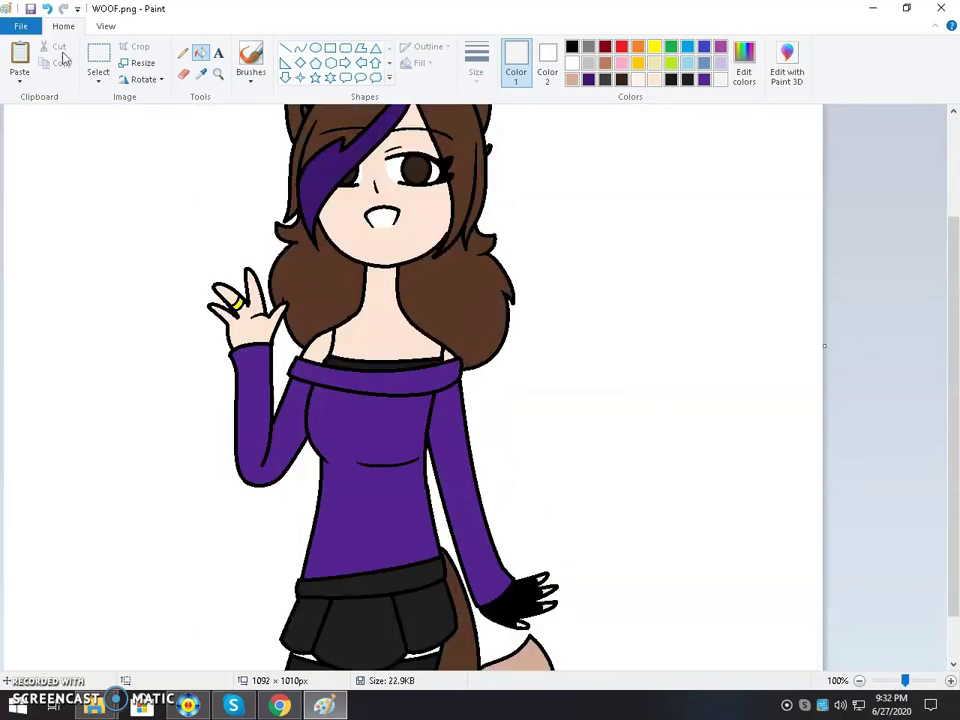
{"action": "left_click", "coordinate": [218, 73]}
{"action": "left_click", "coordinate": [429, 264]}
{"action": "left_click", "coordinate": [281, 186]}
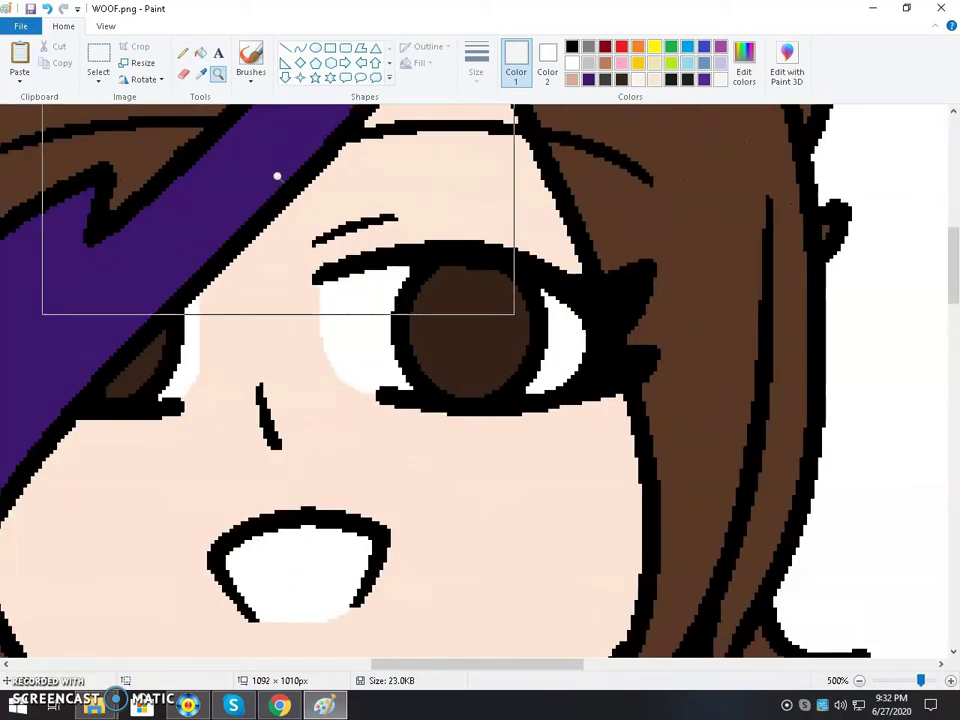
{"action": "left_click", "coordinate": [332, 274]}
{"action": "left_click", "coordinate": [332, 274]}
{"action": "scroll", "coordinate": [285, 62], "scroll_direction": "down", "scroll_amount": 6}
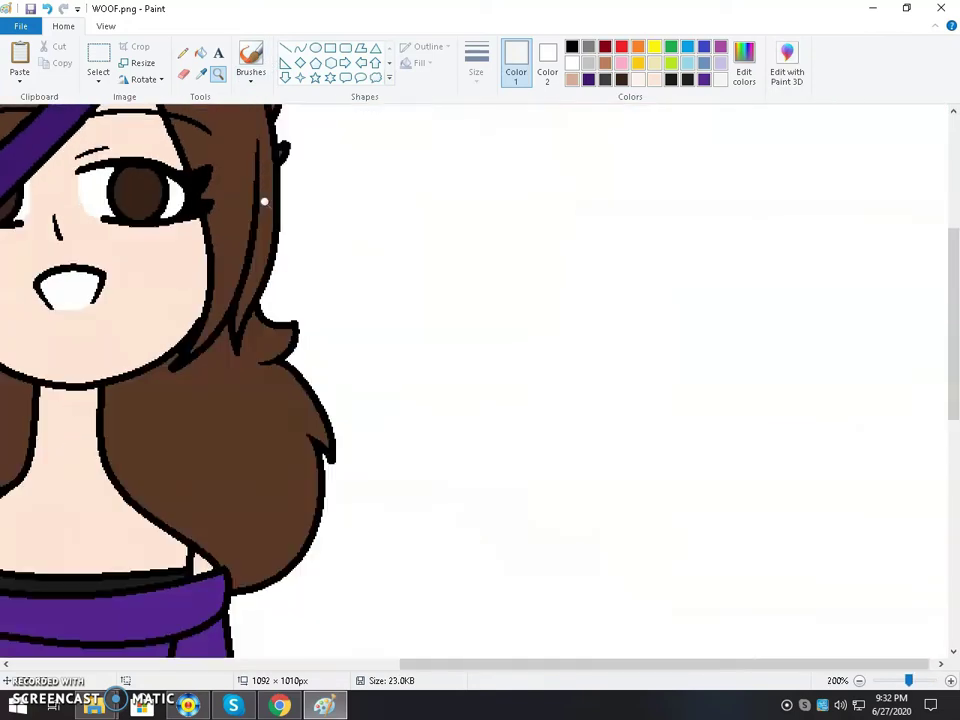
- Undo the black fill of the glove on the lowered hand and refill the glove with near-black grey
{"action": "double_click", "coordinate": [482, 492]}
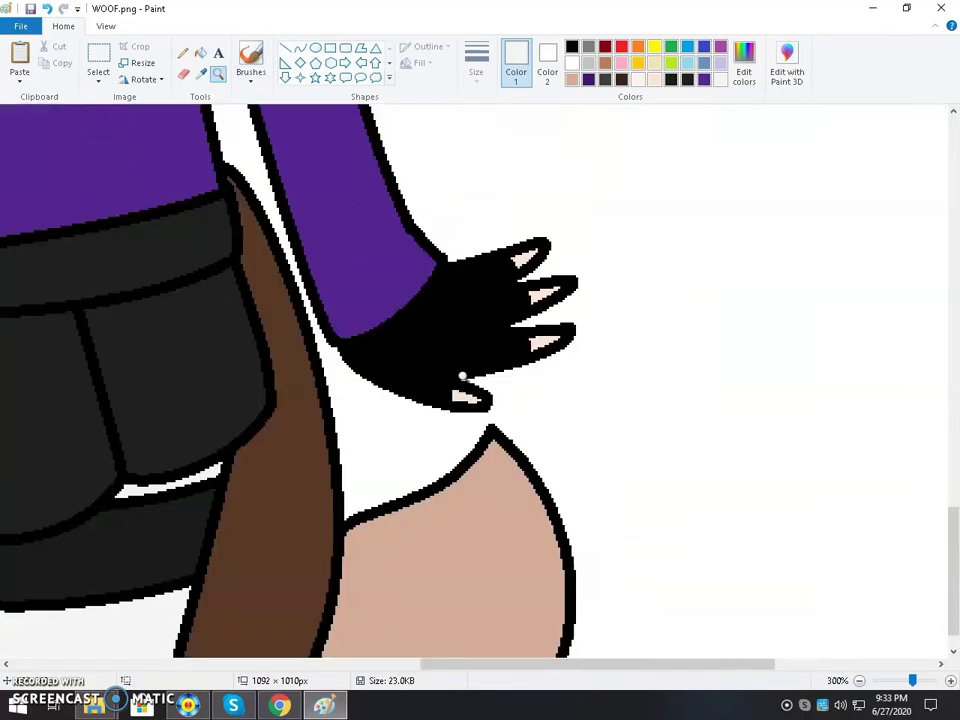
{"action": "left_click", "coordinate": [456, 330]}
{"action": "left_click", "coordinate": [200, 52]}
{"action": "left_click", "coordinate": [310, 248]}
{"action": "key", "text": "ctrl+z"}
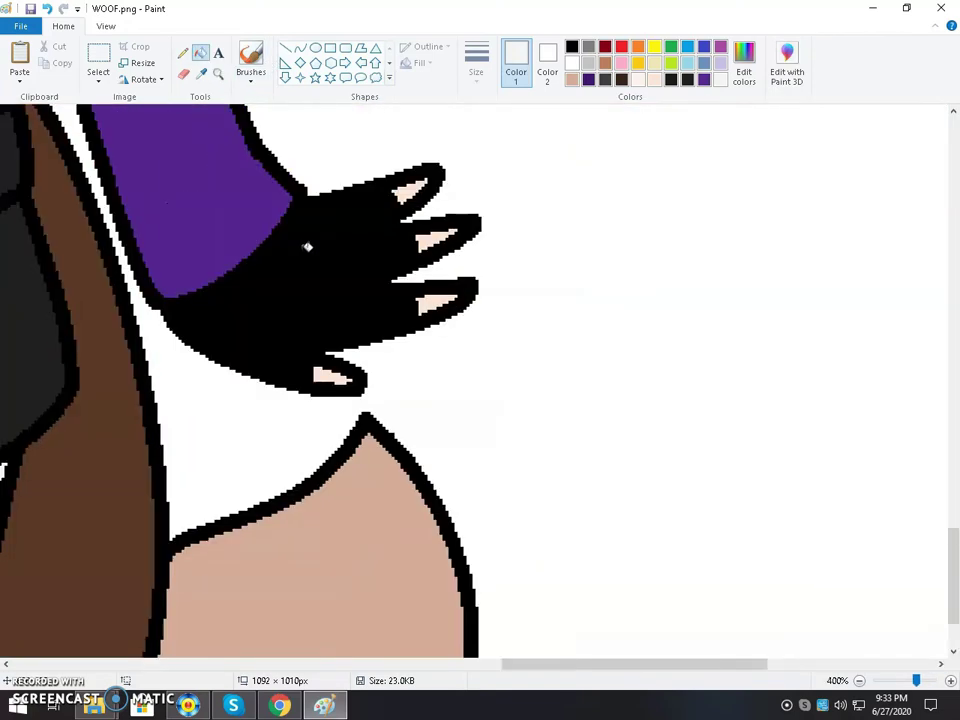
{"action": "left_click", "coordinate": [342, 241]}
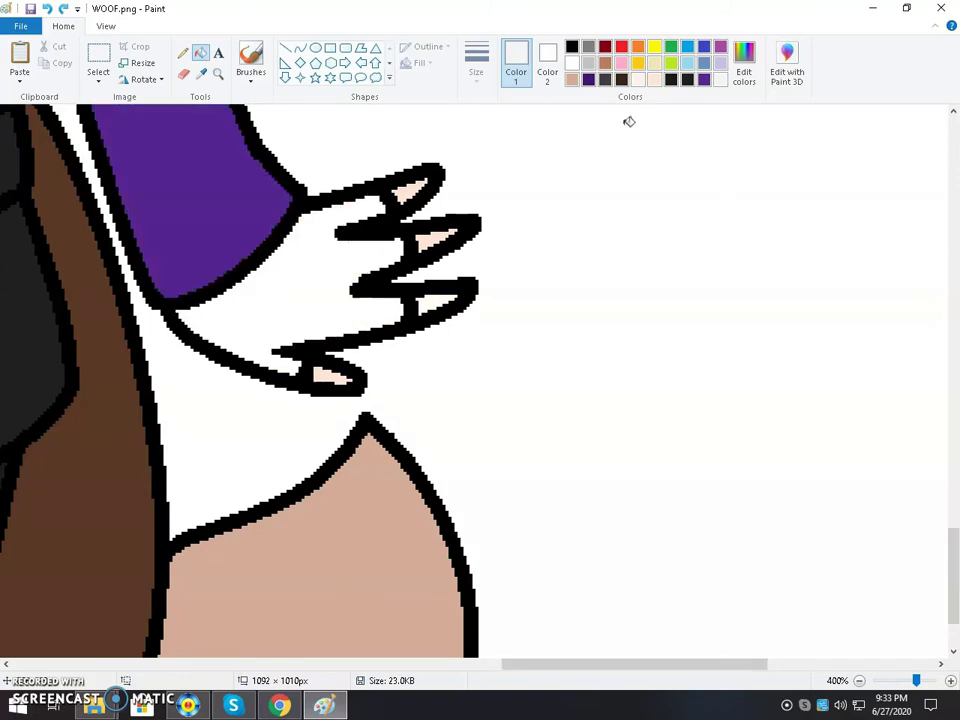
{"action": "left_click", "coordinate": [336, 240]}
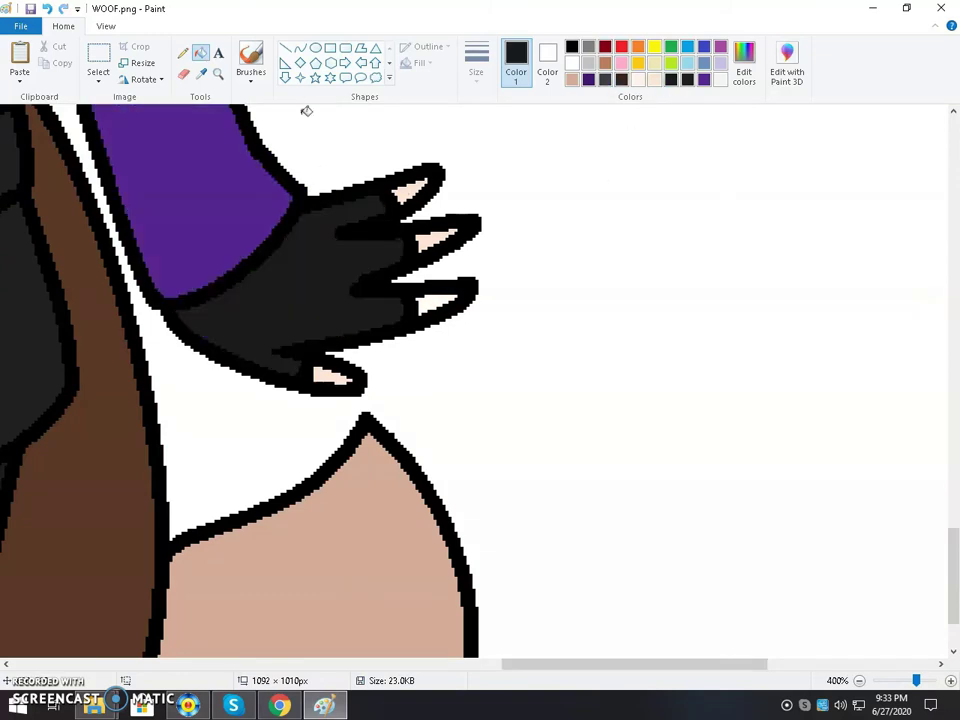
- Fill the bare fingertips of the lowered gloved hand with the pale peach skin tone
{"action": "left_click", "coordinate": [408, 186]}
{"action": "left_click", "coordinate": [436, 303]}
{"action": "left_click", "coordinate": [218, 76]}
{"action": "right_click", "coordinate": [259, 236]}
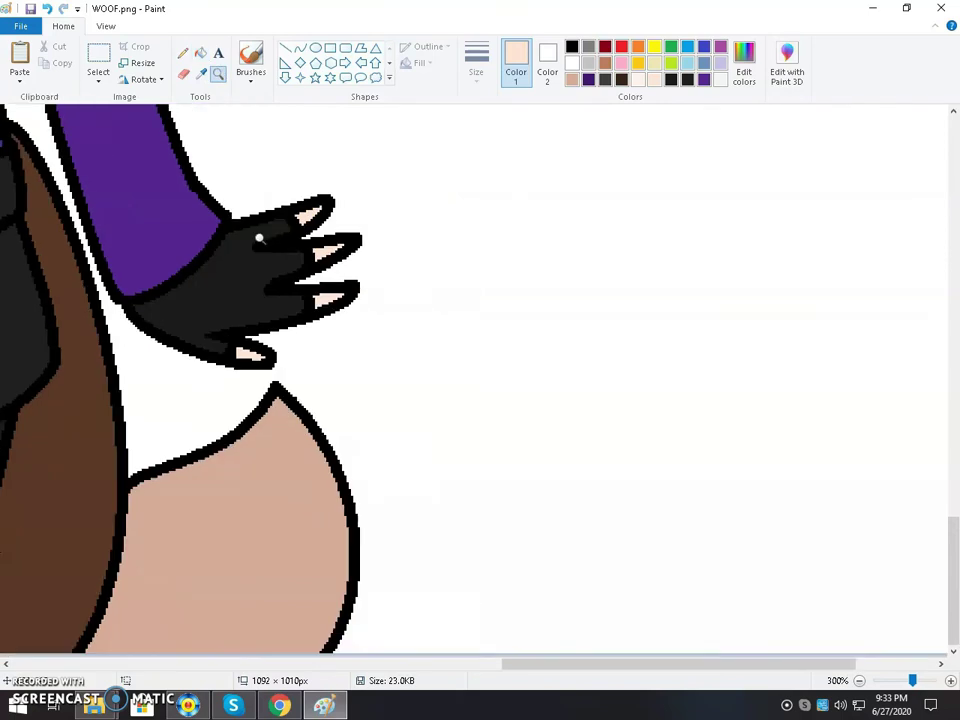
{"action": "right_click", "coordinate": [262, 240]}
{"action": "right_click", "coordinate": [262, 240]}
- Examine the colored head and upper body as a whole, including the face up close
{"action": "double_click", "coordinate": [388, 540]}
{"action": "right_click", "coordinate": [369, 508]}
{"action": "right_click", "coordinate": [369, 508]}
{"action": "scroll", "coordinate": [364, 358], "scroll_direction": "up", "scroll_amount": 5}
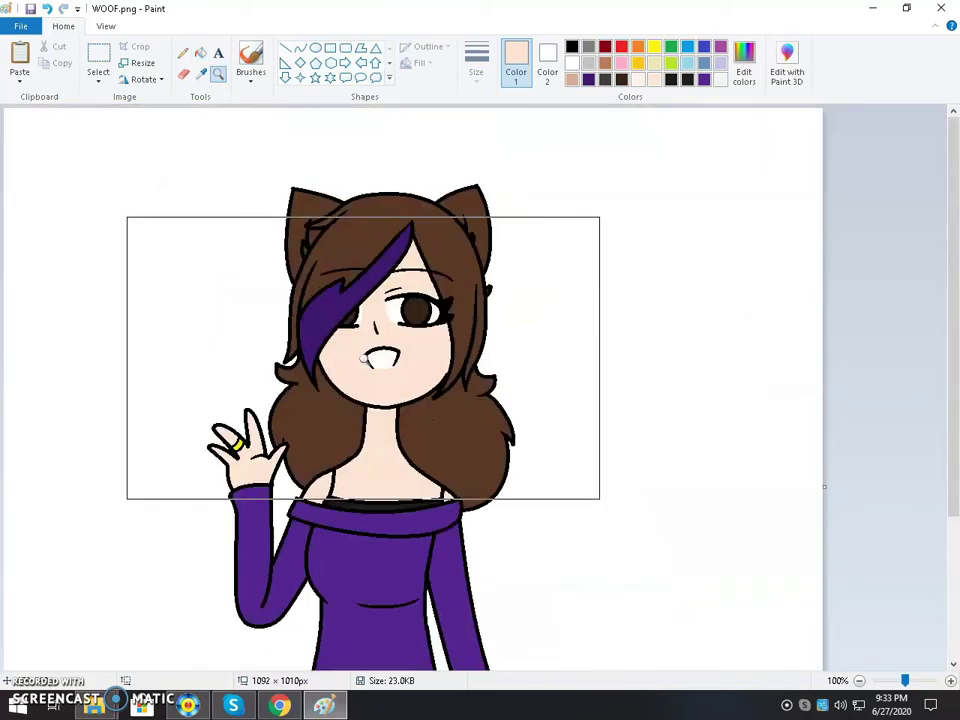
{"action": "right_click", "coordinate": [304, 333]}
{"action": "left_click", "coordinate": [180, 276]}
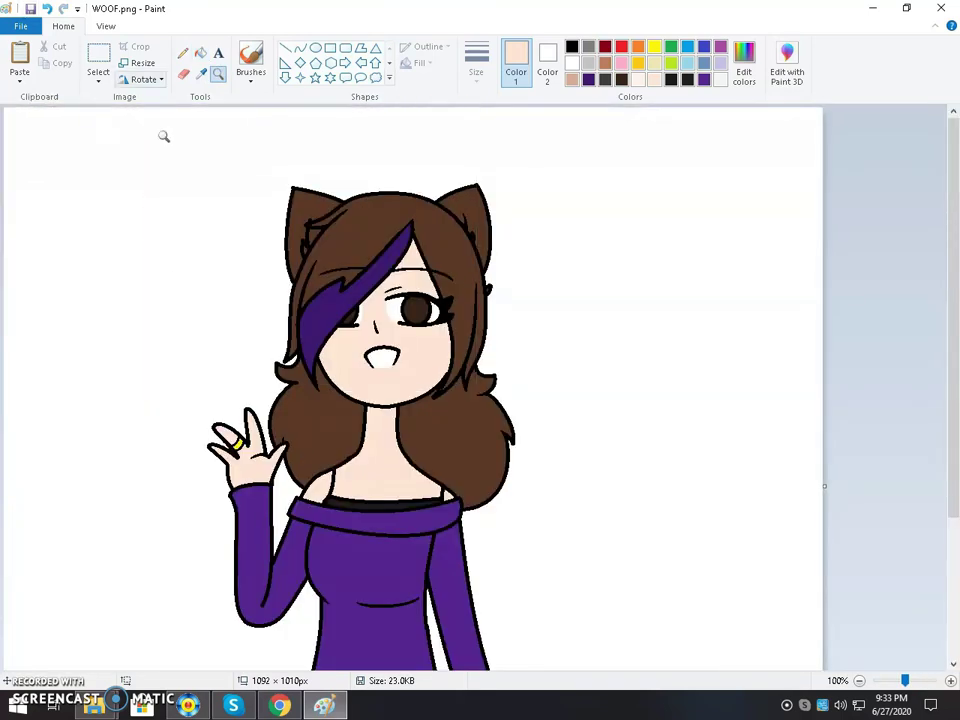
{"action": "left_click", "coordinate": [218, 74]}
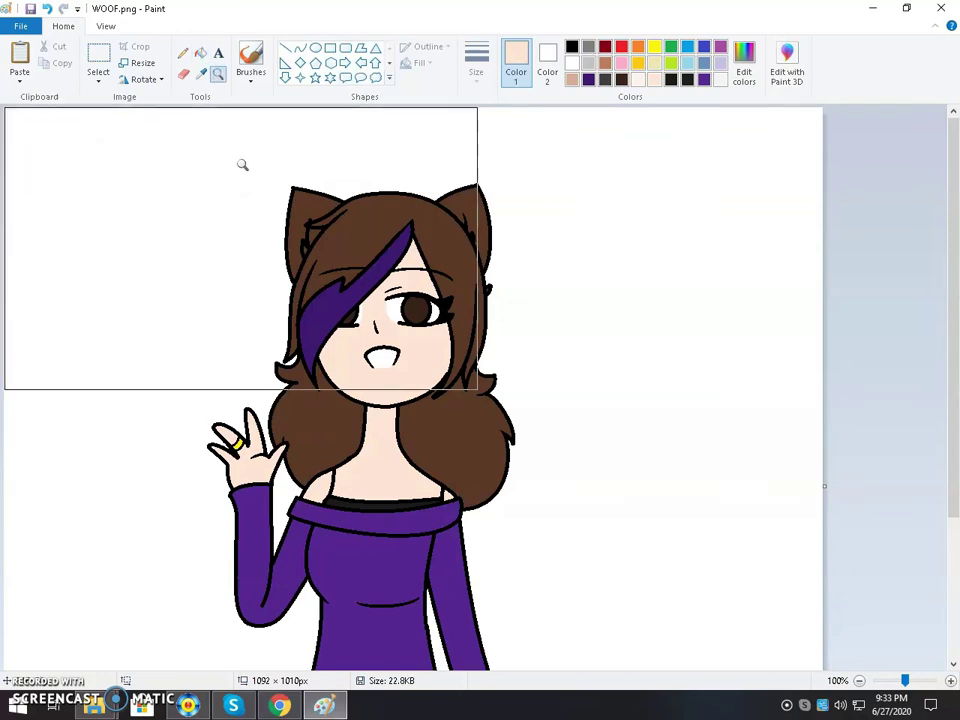
{"action": "left_click", "coordinate": [316, 235]}
{"action": "scroll", "coordinate": [546, 297], "scroll_direction": "down", "scroll_amount": 3}
{"action": "scroll", "coordinate": [471, 165], "scroll_direction": "right", "scroll_amount": 5}
{"action": "left_click", "coordinate": [201, 73]}
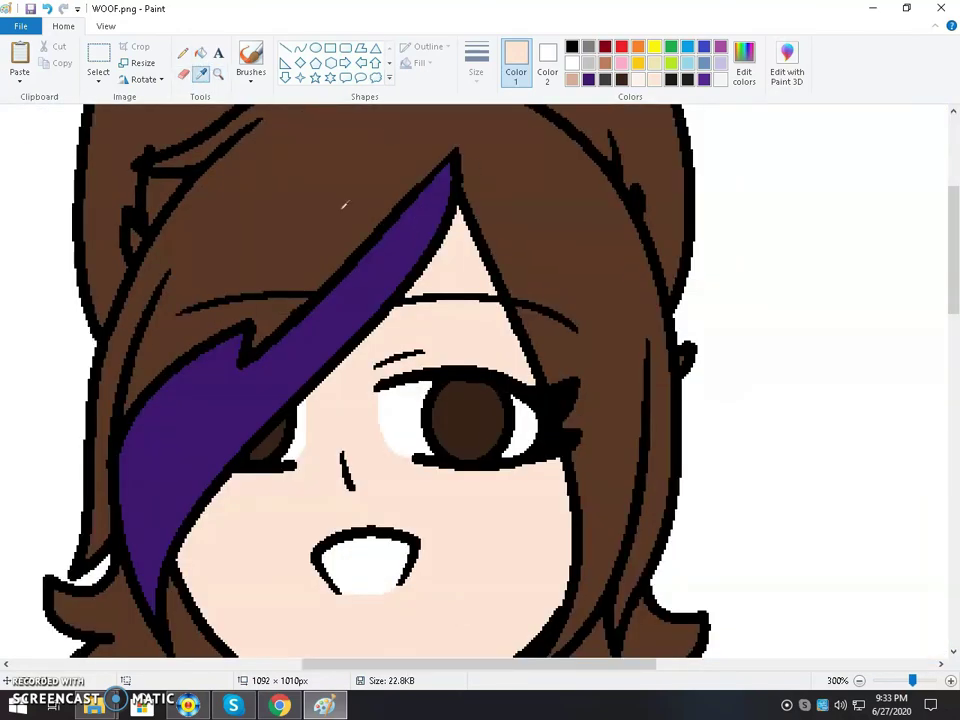
{"action": "left_click", "coordinate": [499, 154]}
{"action": "scroll", "coordinate": [499, 154], "scroll_direction": "up", "scroll_amount": 3}
{"action": "left_click", "coordinate": [744, 72]}
{"action": "left_click_drag", "start_coordinate": [638, 352], "coordinate": [640, 360]}
{"action": "left_click", "coordinate": [636, 230]}
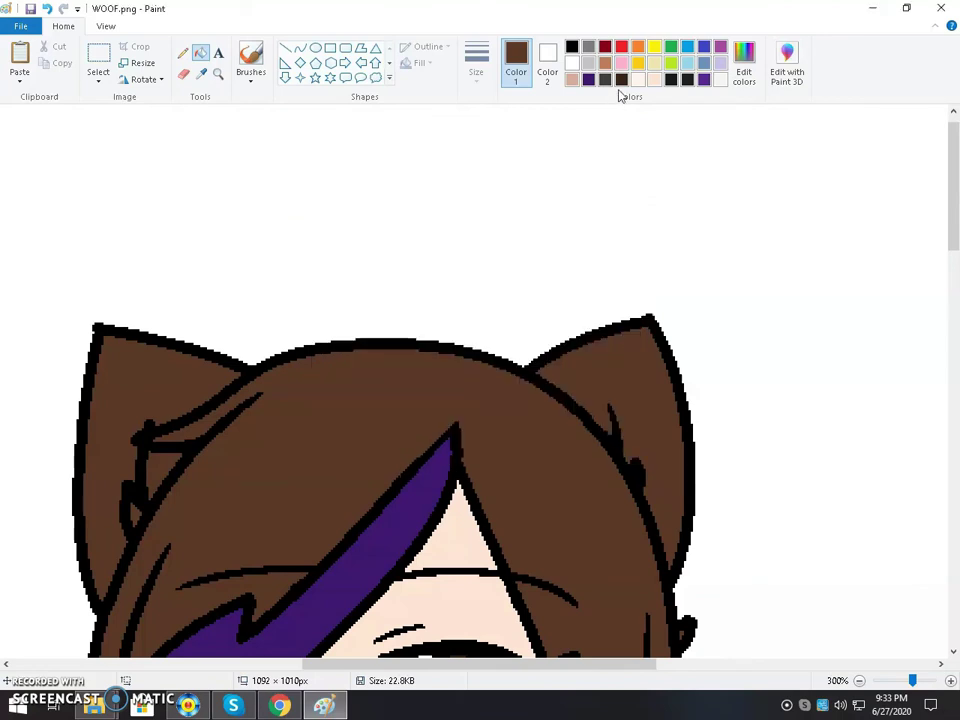
{"action": "scroll", "coordinate": [455, 445], "scroll_direction": "down", "scroll_amount": 3}
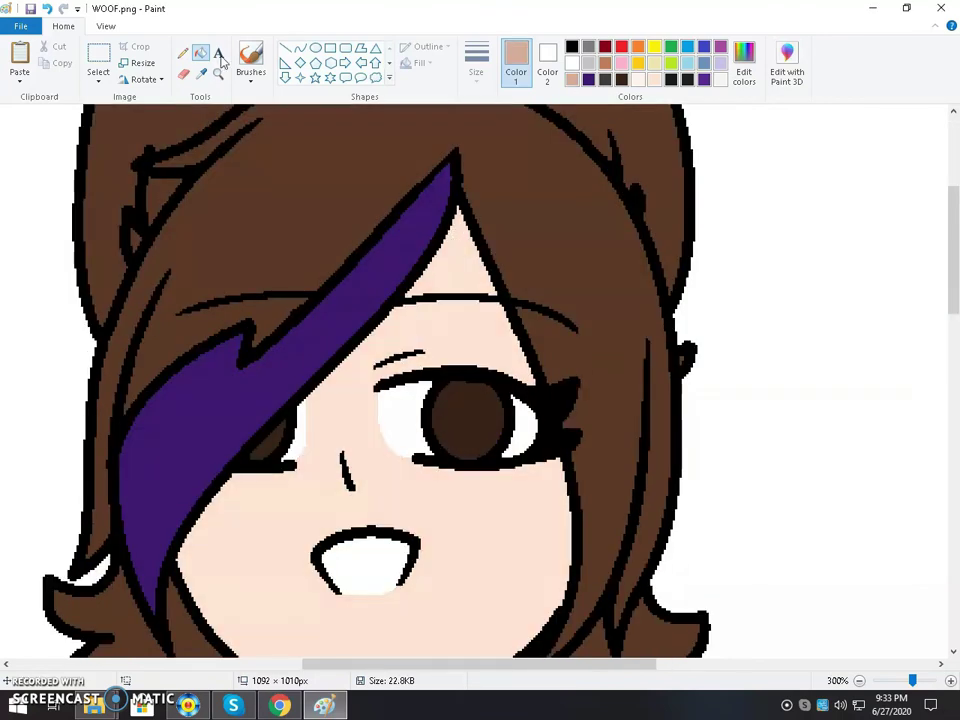
- Mix a slightly darker peach from the face's skin tone as the primary color and choose the eraser's thickness
{"action": "left_click", "coordinate": [415, 283]}
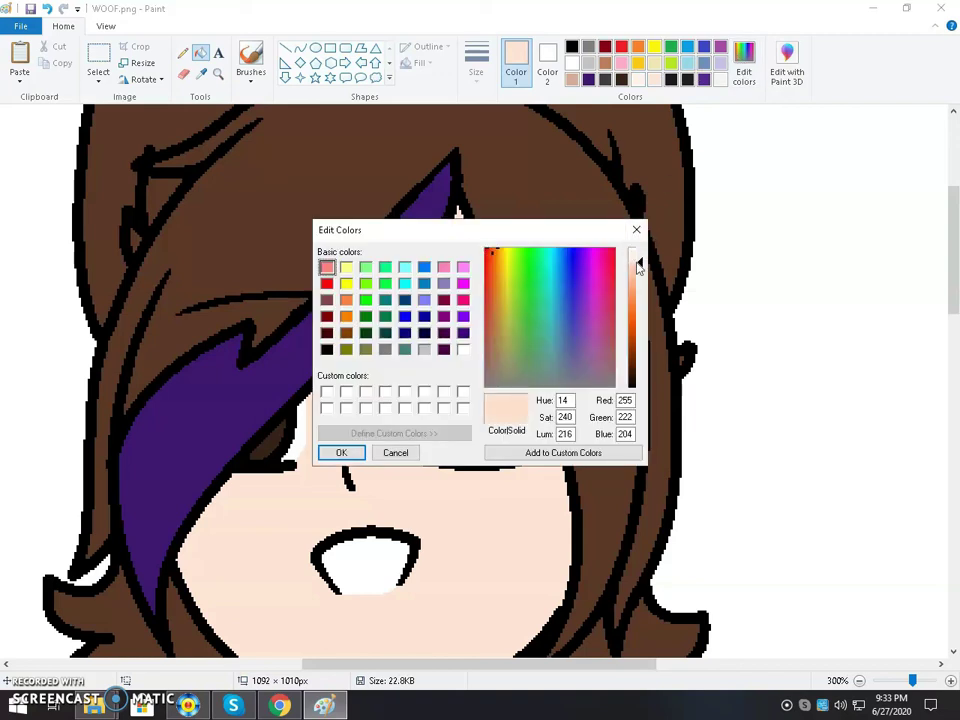
{"action": "left_click", "coordinate": [341, 453]}
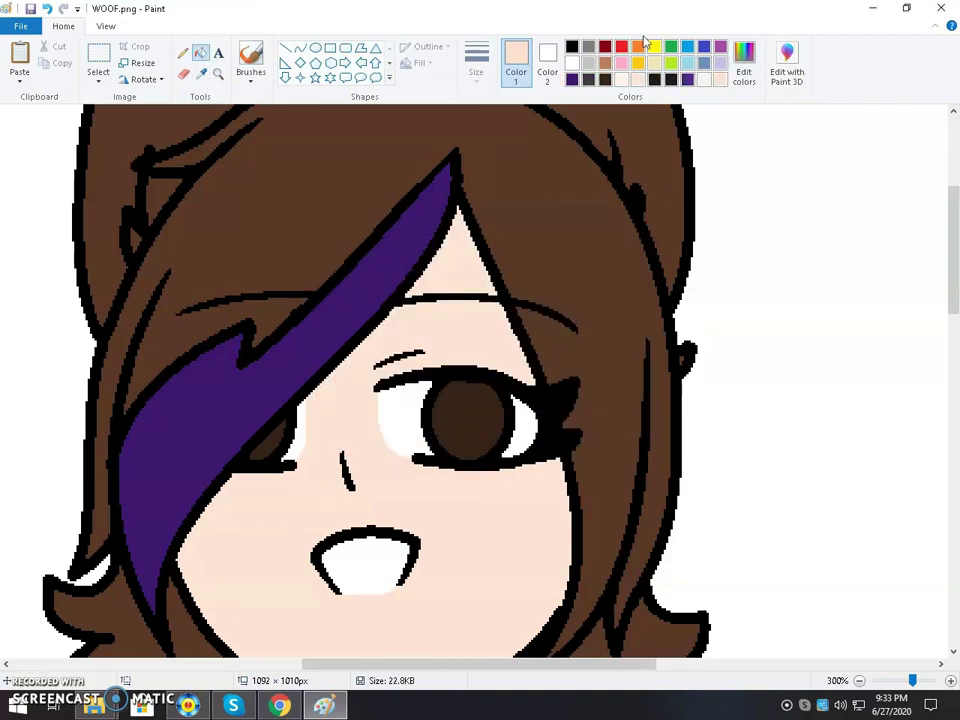
{"action": "left_click", "coordinate": [183, 75]}
{"action": "left_click", "coordinate": [475, 84]}
{"action": "left_click", "coordinate": [480, 163]}
{"action": "scroll", "coordinate": [450, 126], "scroll_direction": "down", "scroll_amount": 1}
{"action": "scroll", "coordinate": [455, 134], "scroll_direction": "up", "scroll_amount": 1}
- Sample the face's skin tone as the secondary color and darken it slightly into a shading peach
{"action": "left_click", "coordinate": [201, 73]}
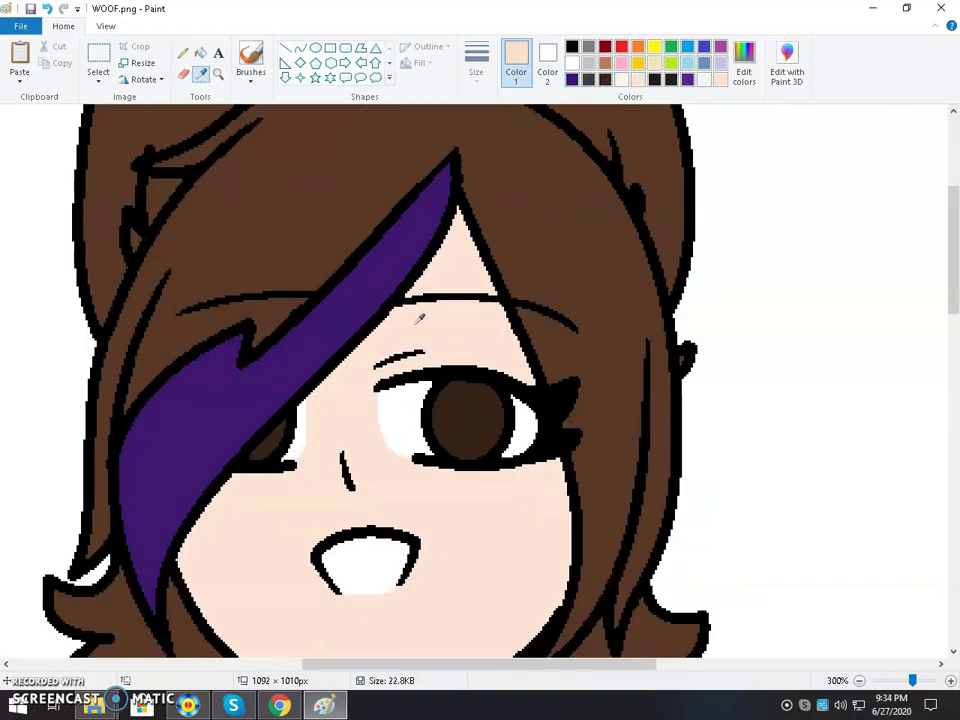
{"action": "right_click", "coordinate": [436, 265]}
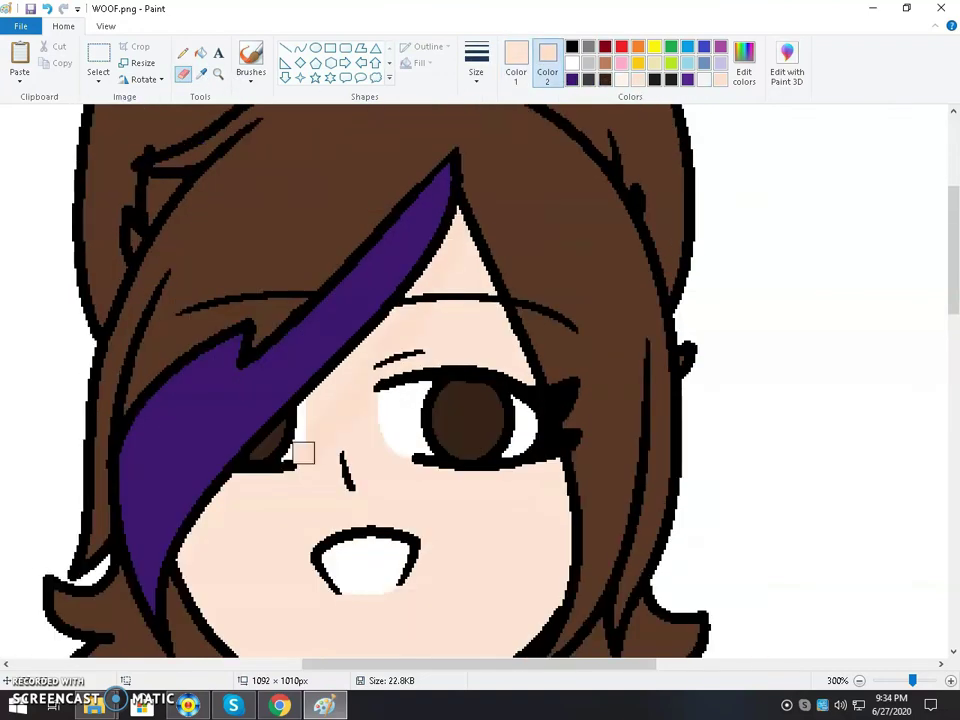
{"action": "left_click", "coordinate": [744, 72]}
{"action": "left_click", "coordinate": [639, 263]}
{"action": "left_click", "coordinate": [337, 451]}
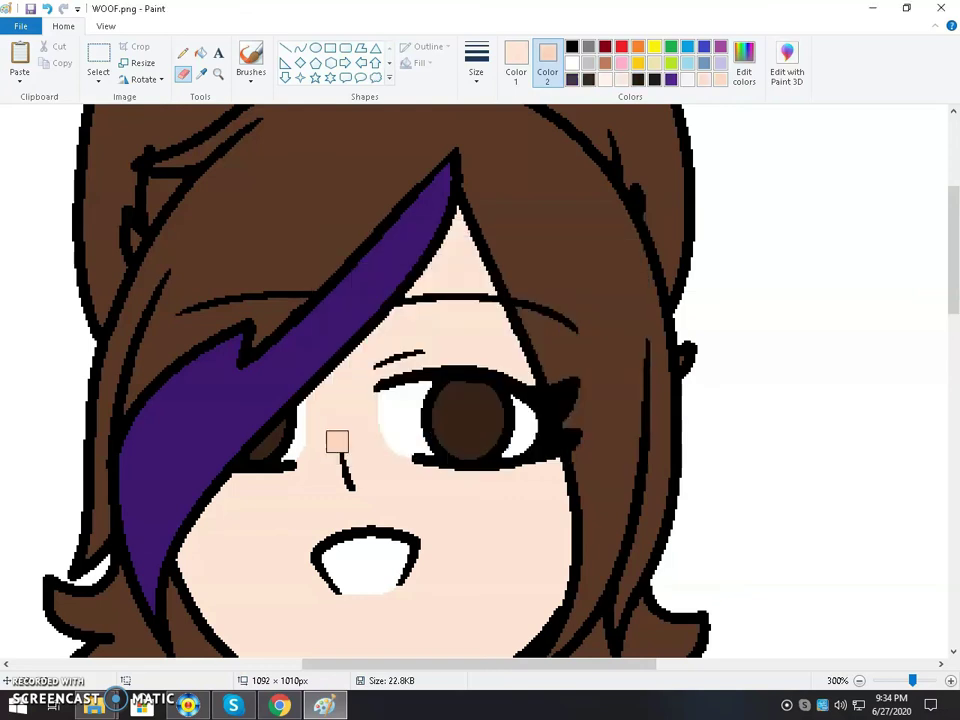
- Paint darker peach shading on the face beneath the purple bang and along the edge of the opposite cheek
{"action": "mouse_move", "coordinate": [452, 197]}
{"action": "left_mouse_down"}
{"action": "mouse_move", "coordinate": [441, 246]}
{"action": "mouse_move", "coordinate": [344, 388]}
{"action": "mouse_move", "coordinate": [195, 547]}
{"action": "mouse_move", "coordinate": [175, 610]}
{"action": "left_mouse_up"}
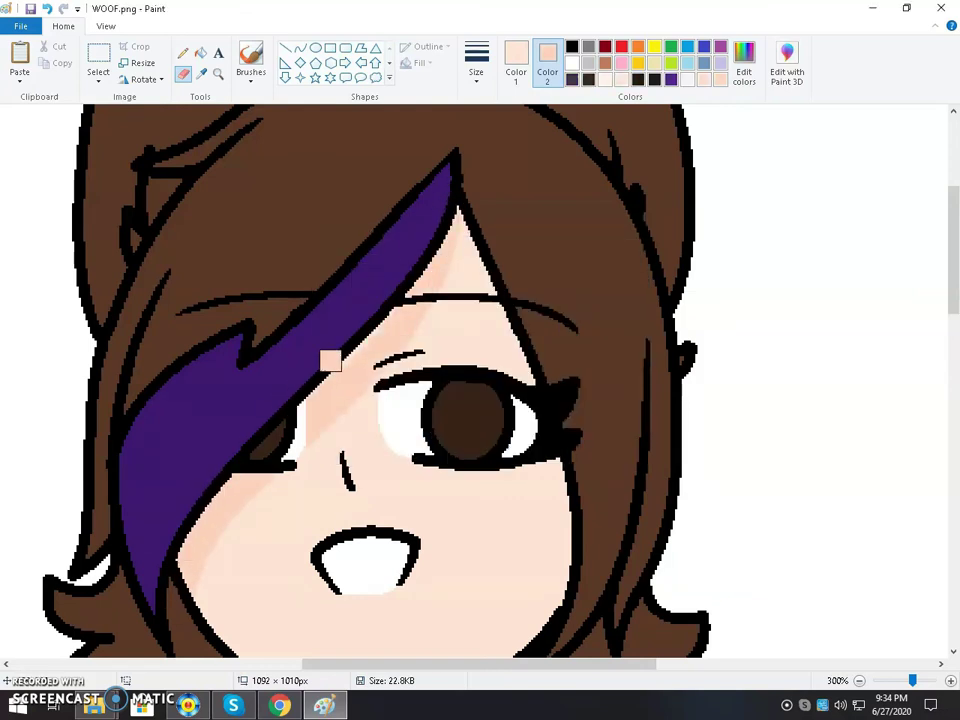
{"action": "left_click_drag", "start_coordinate": [470, 230], "coordinate": [513, 392]}
{"action": "key", "text": "ctrl+z"}
{"action": "left_click_drag", "start_coordinate": [958, 312], "coordinate": [959, 321]}
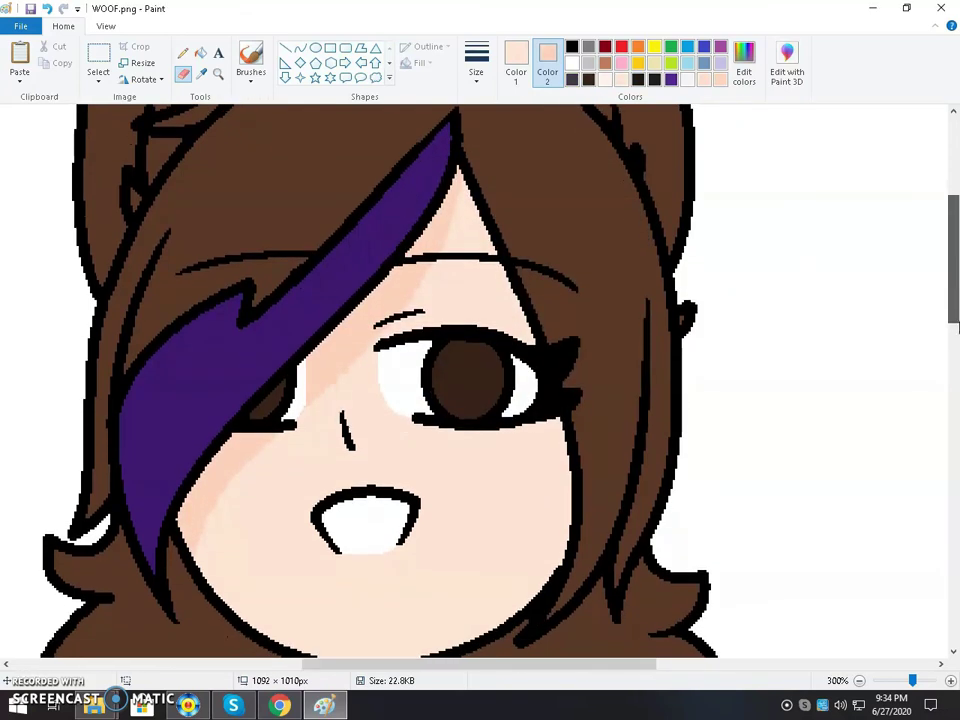
{"action": "left_click_drag", "start_coordinate": [535, 420], "coordinate": [564, 569]}
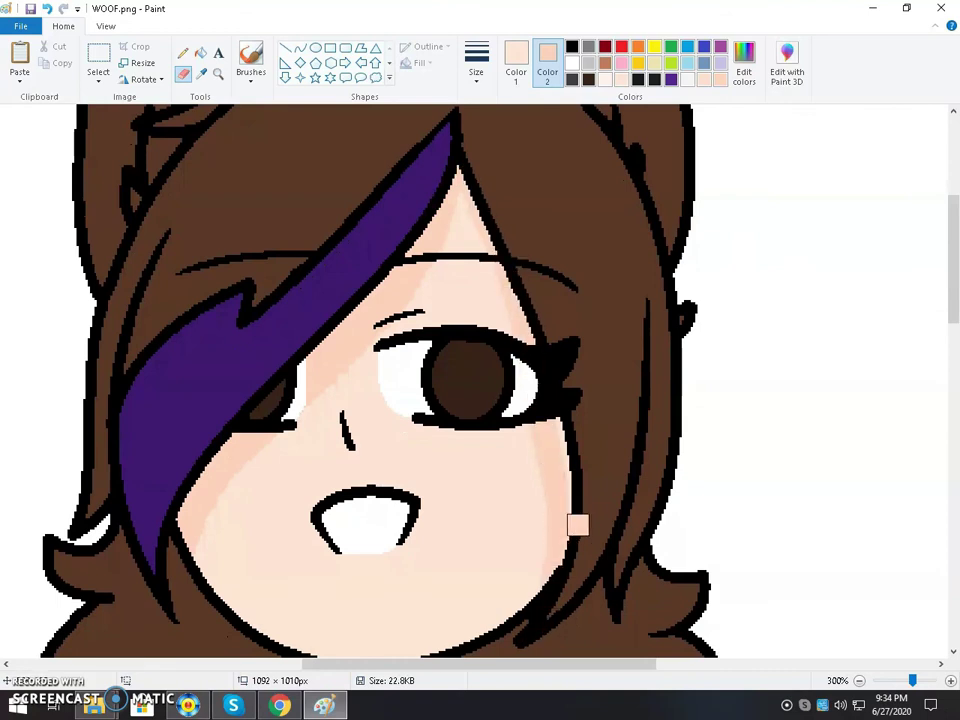
- Shade the neck diagonally below the chin and continue the darker peach along the hair onto the shoulder
{"action": "scroll", "coordinate": [448, 368], "scroll_direction": "down", "scroll_amount": 3}
{"action": "scroll", "coordinate": [295, 349], "scroll_direction": "up", "scroll_amount": 2}
{"action": "scroll", "coordinate": [396, 370], "scroll_direction": "down", "scroll_amount": 3}
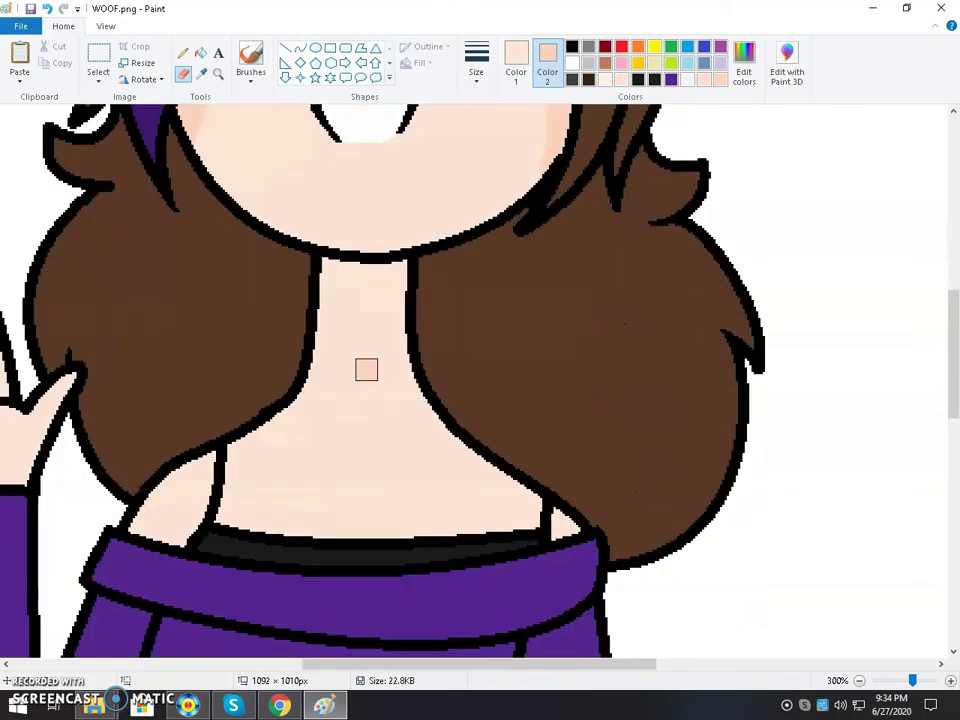
{"action": "left_click_drag", "start_coordinate": [386, 268], "coordinate": [294, 383]}
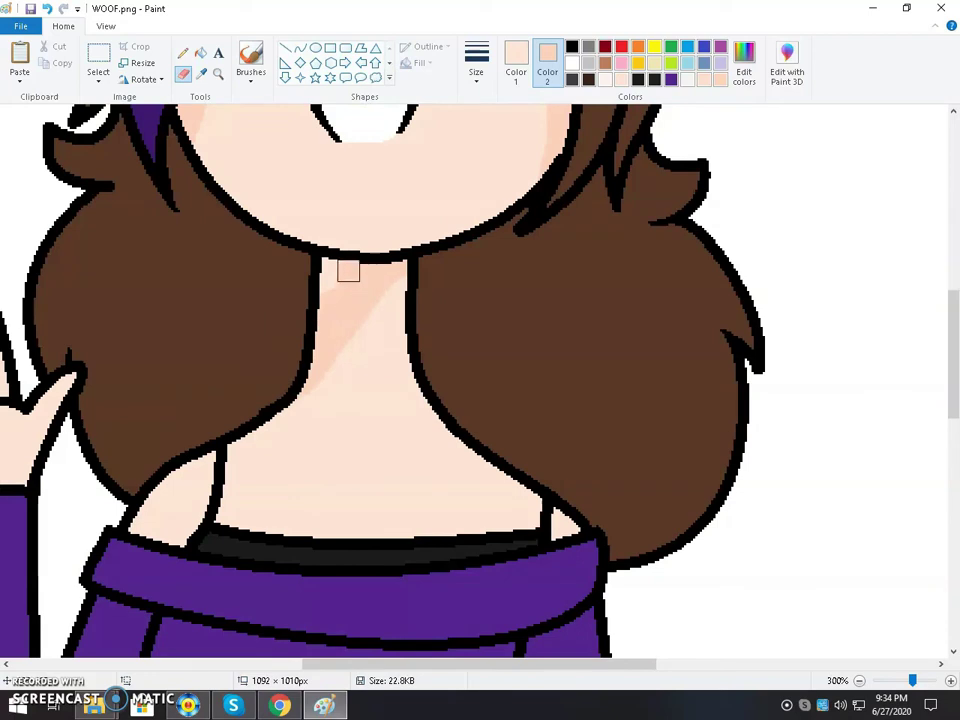
{"action": "mouse_move", "coordinate": [324, 261]}
{"action": "left_mouse_down"}
{"action": "mouse_move", "coordinate": [294, 395]}
{"action": "mouse_move", "coordinate": [130, 522]}
{"action": "left_mouse_up"}
- Try to add darker peach shading to the forehead on the side away from the purple bang
{"action": "left_click_drag", "start_coordinate": [454, 665], "coordinate": [347, 665]}
{"action": "scroll", "coordinate": [262, 520], "scroll_direction": "up", "scroll_amount": 3}
{"action": "scroll", "coordinate": [256, 511], "scroll_direction": "down", "scroll_amount": 2}
{"action": "scroll", "coordinate": [646, 164], "scroll_direction": "up", "scroll_amount": 3}
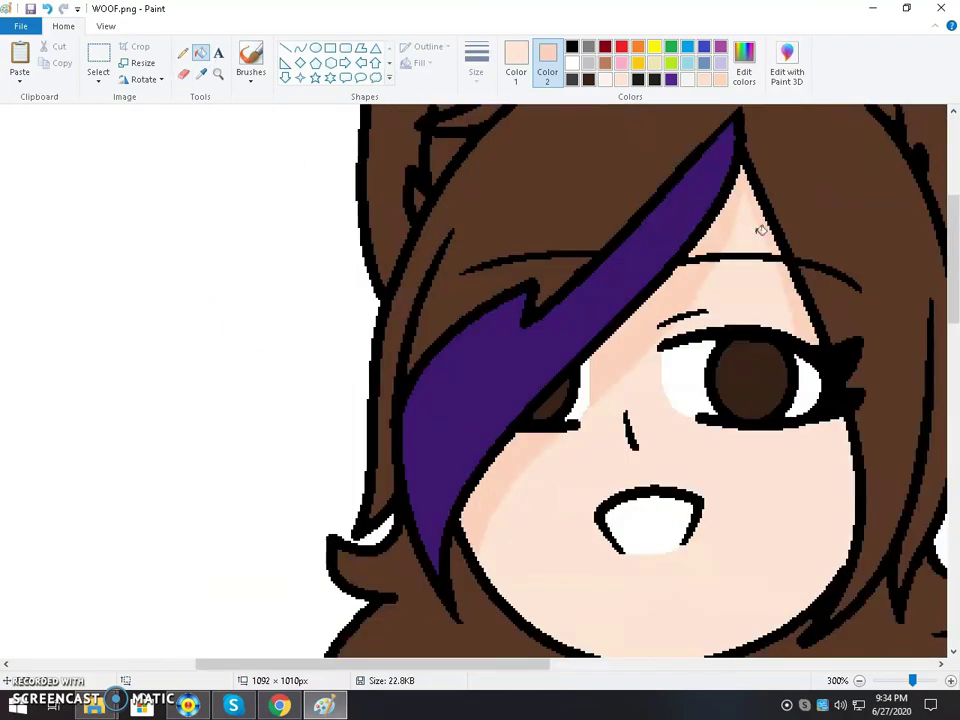
{"action": "left_click", "coordinate": [183, 73]}
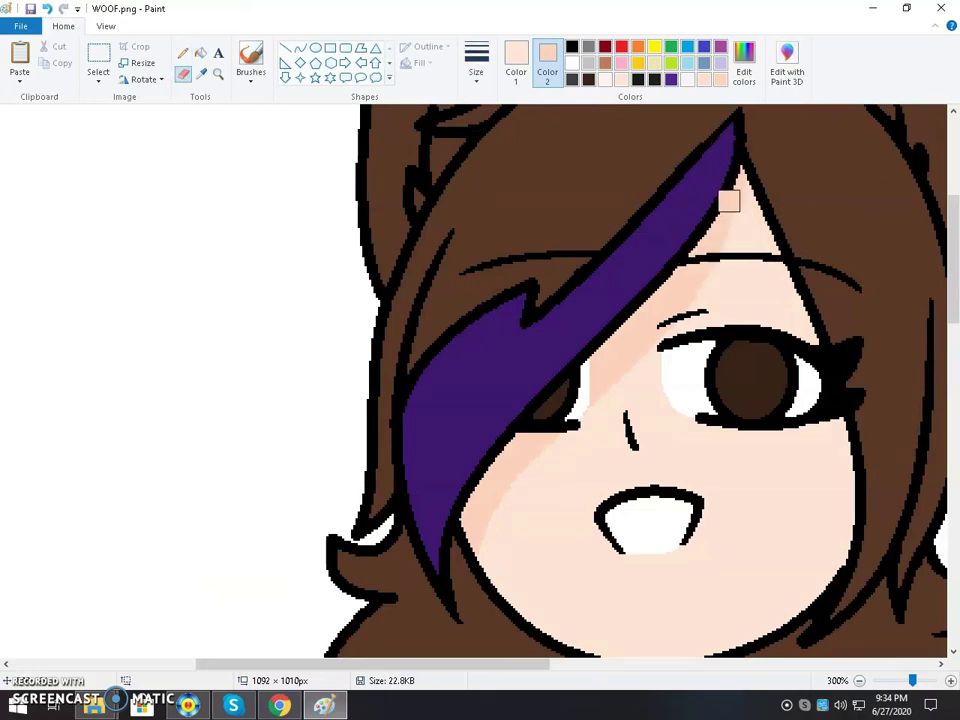
- Shade the raised hand with the darker peach along the index finger, the thumb and the adjoining part of the palm
{"action": "scroll", "coordinate": [731, 129], "scroll_direction": "down", "scroll_amount": 8}
{"action": "scroll", "coordinate": [223, 145], "scroll_direction": "up", "scroll_amount": 2}
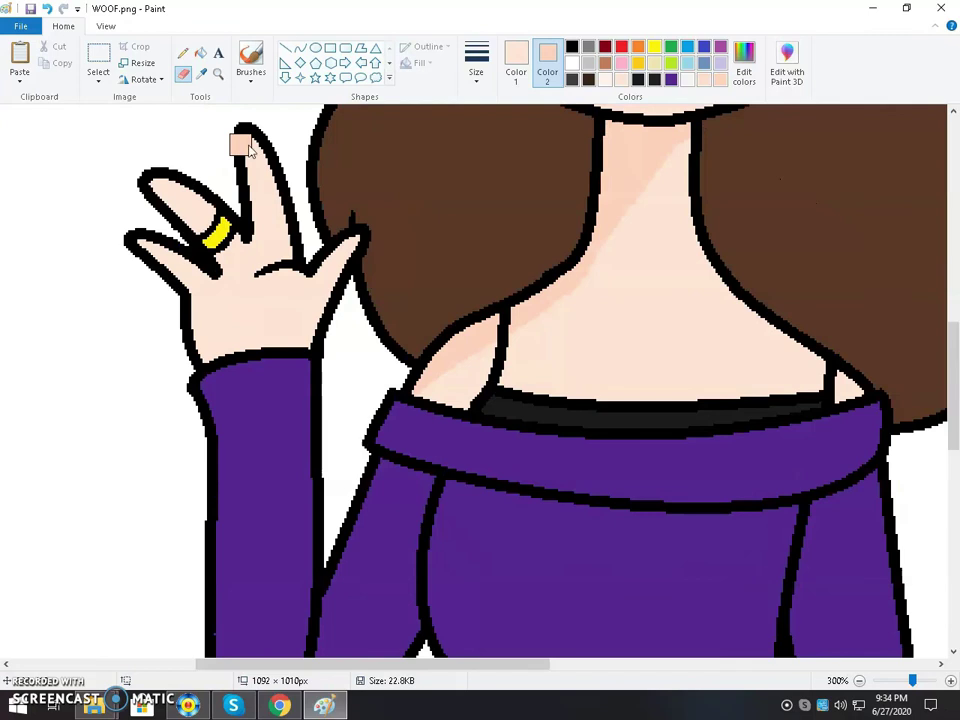
{"action": "left_click_drag", "start_coordinate": [296, 268], "coordinate": [294, 348]}
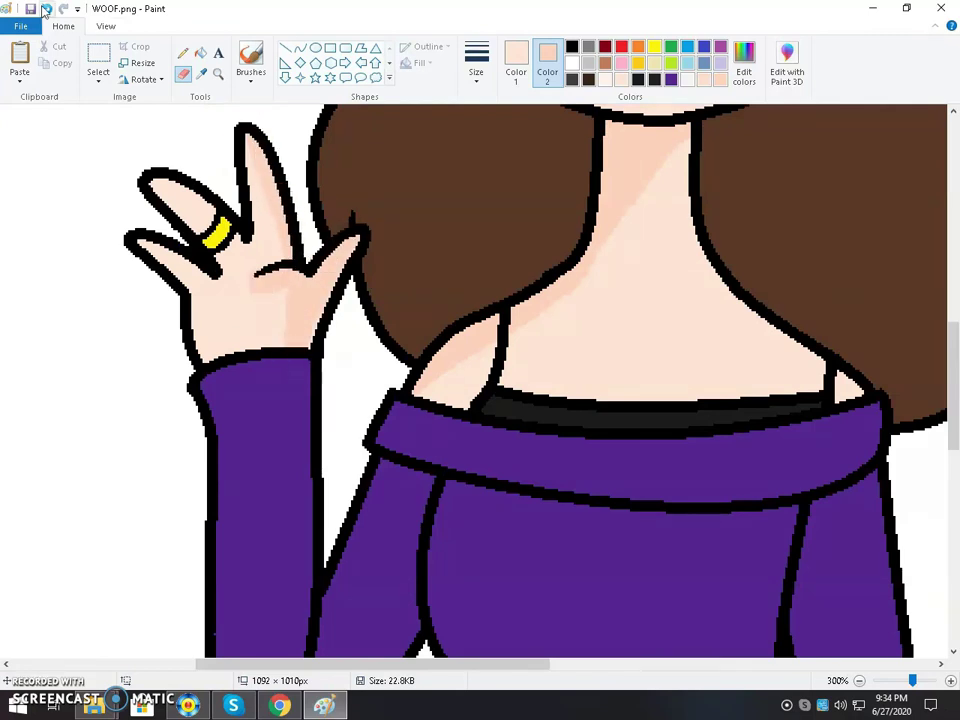
{"action": "left_click", "coordinate": [216, 74]}
{"action": "left_click", "coordinate": [386, 279]}
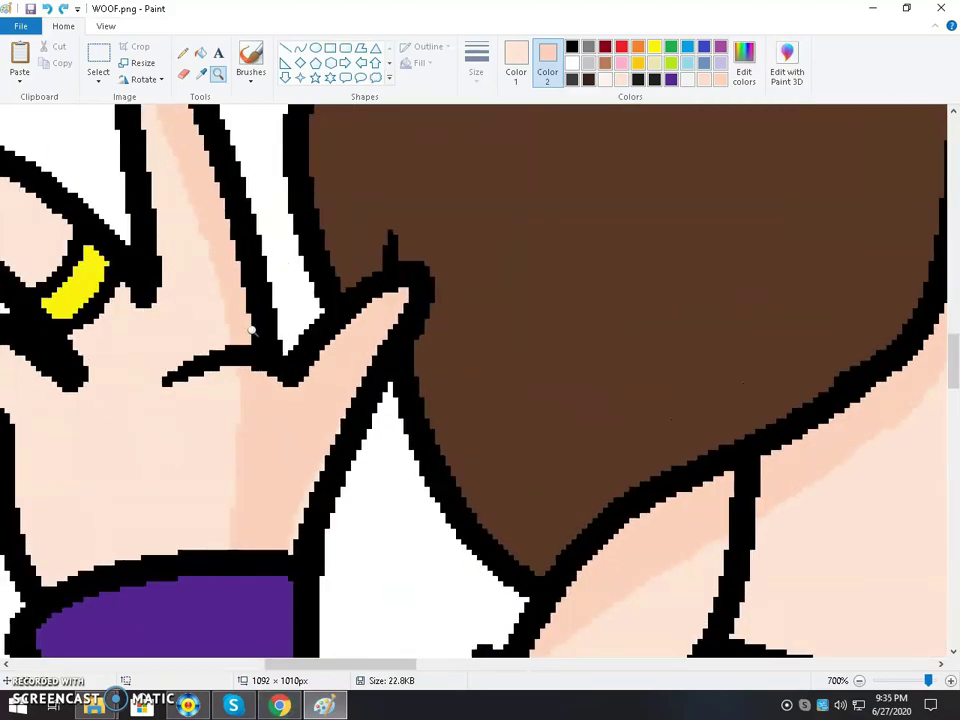
{"action": "left_click", "coordinate": [476, 62]}
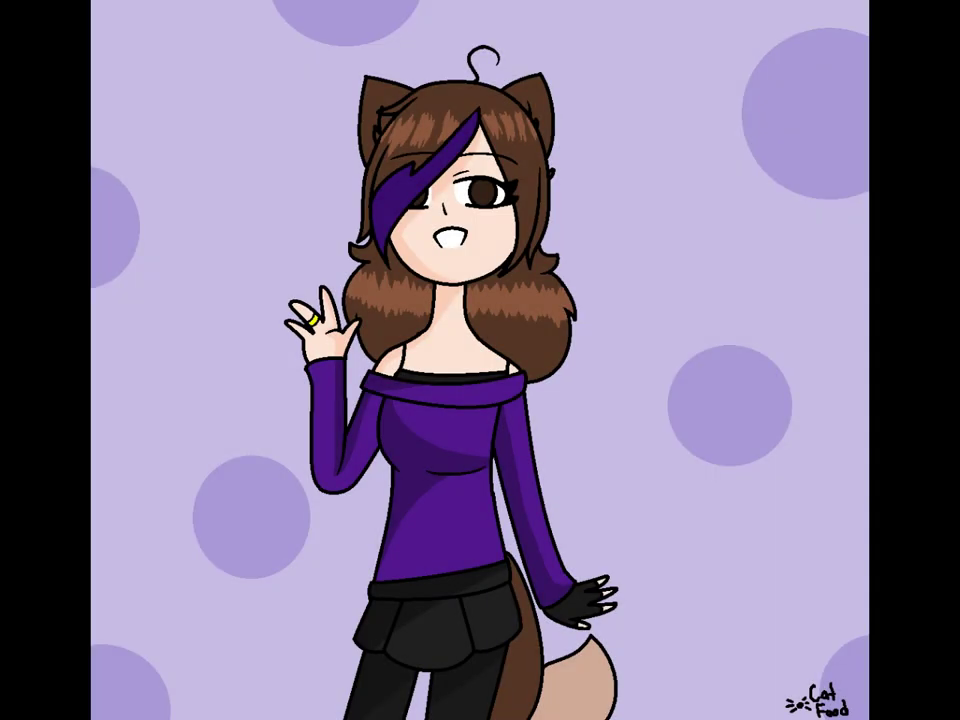